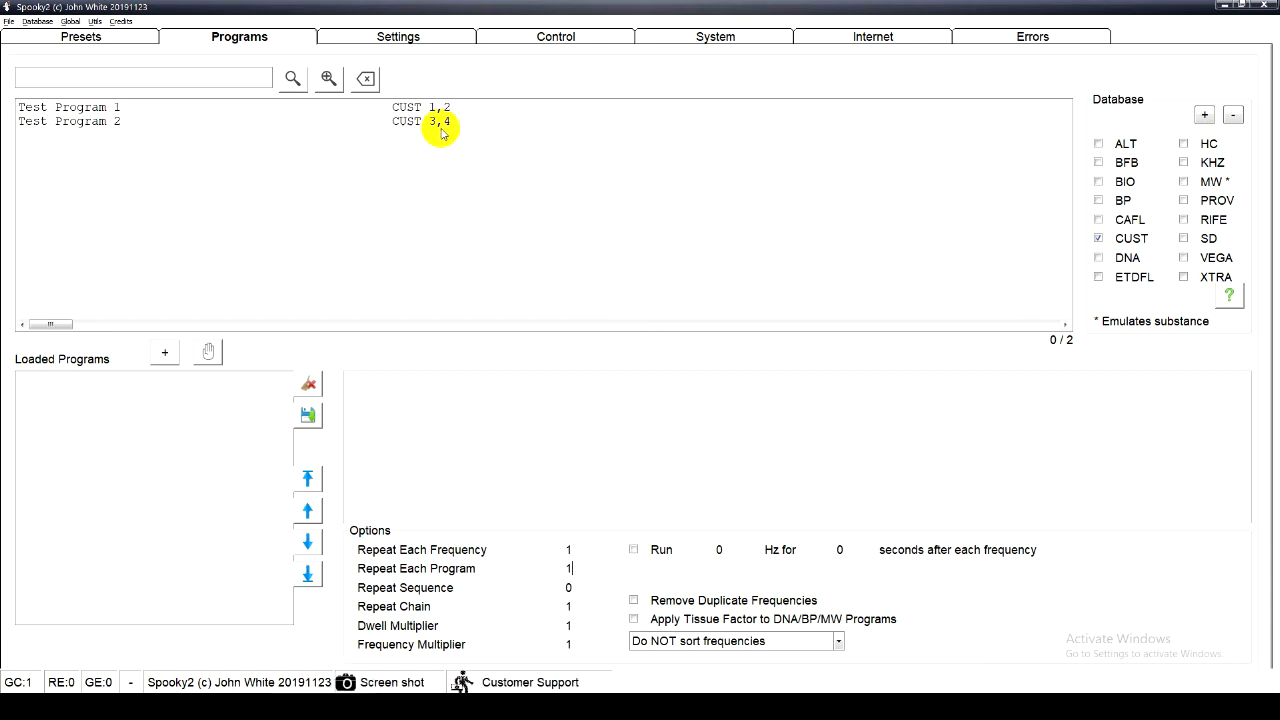
Load Test Program 1 and Test Program 2 from the CUST database into the loaded programs
double_click(286, 108)
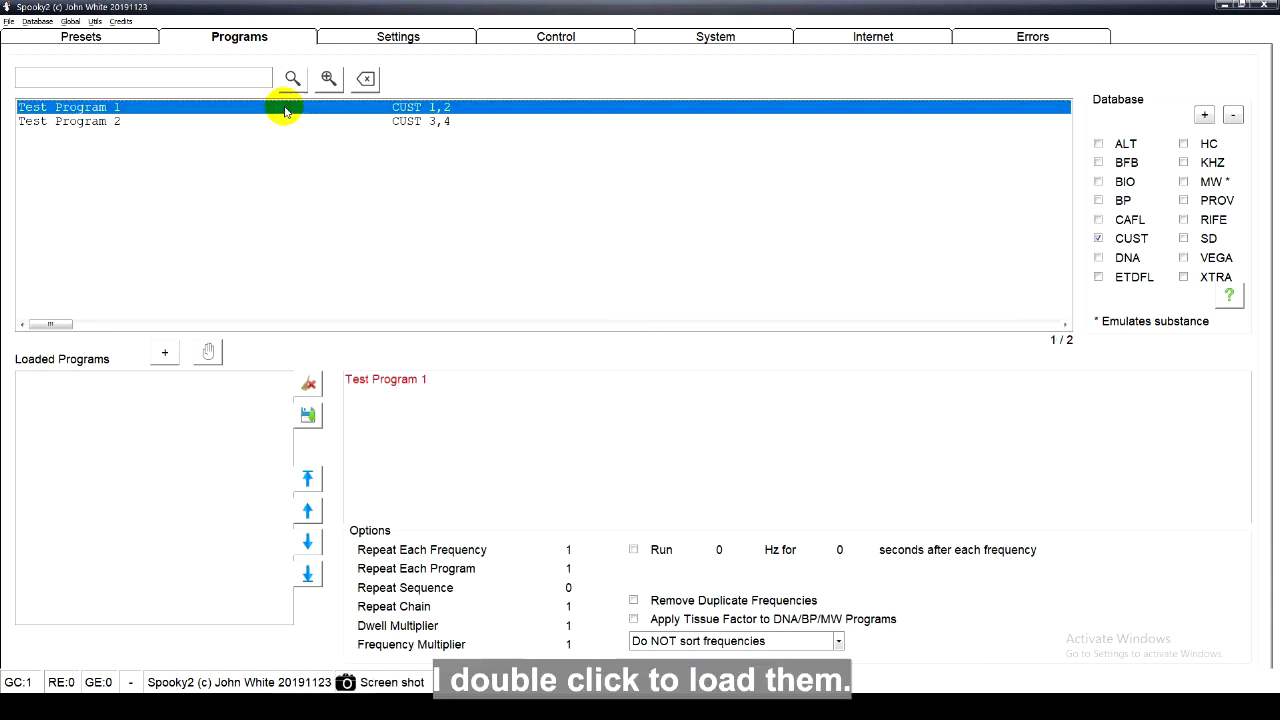
double_click(106, 110)
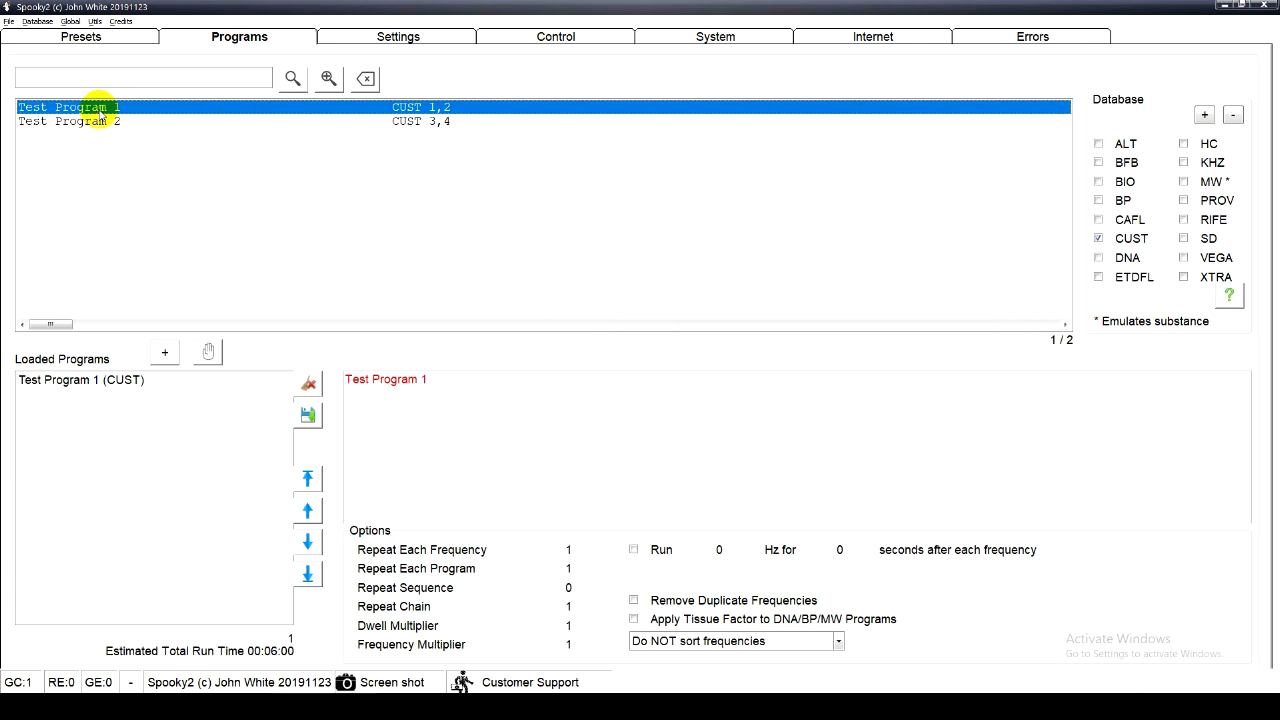
double_click(100, 124)
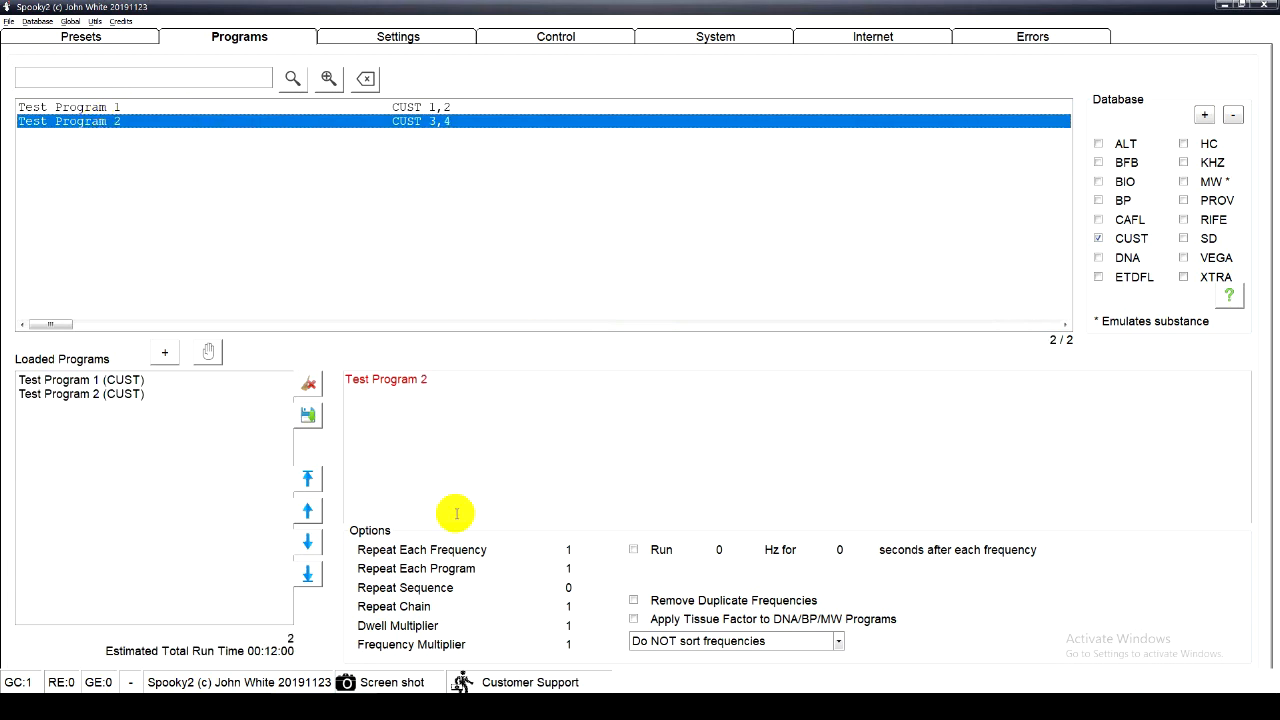
Set Repeat Each Frequency to 2 and load the programs into generator 7 with Overwrite Generator enabled
click(578, 550)
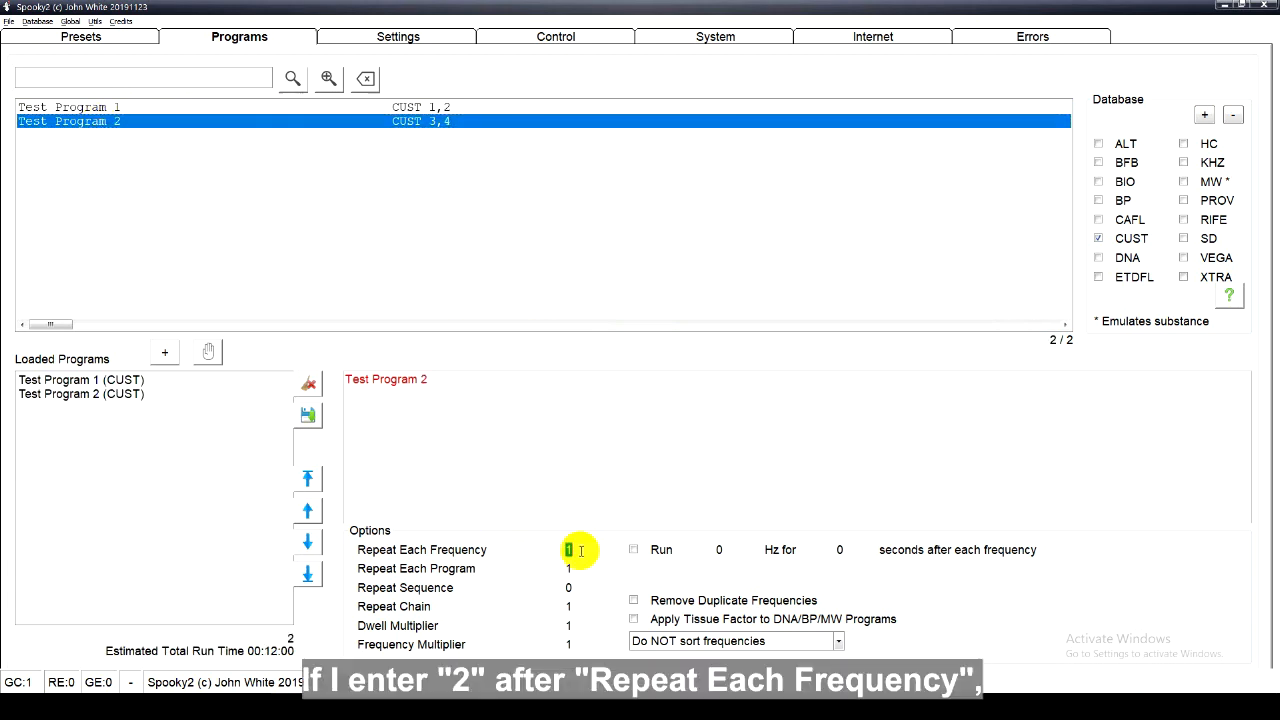
text(2)
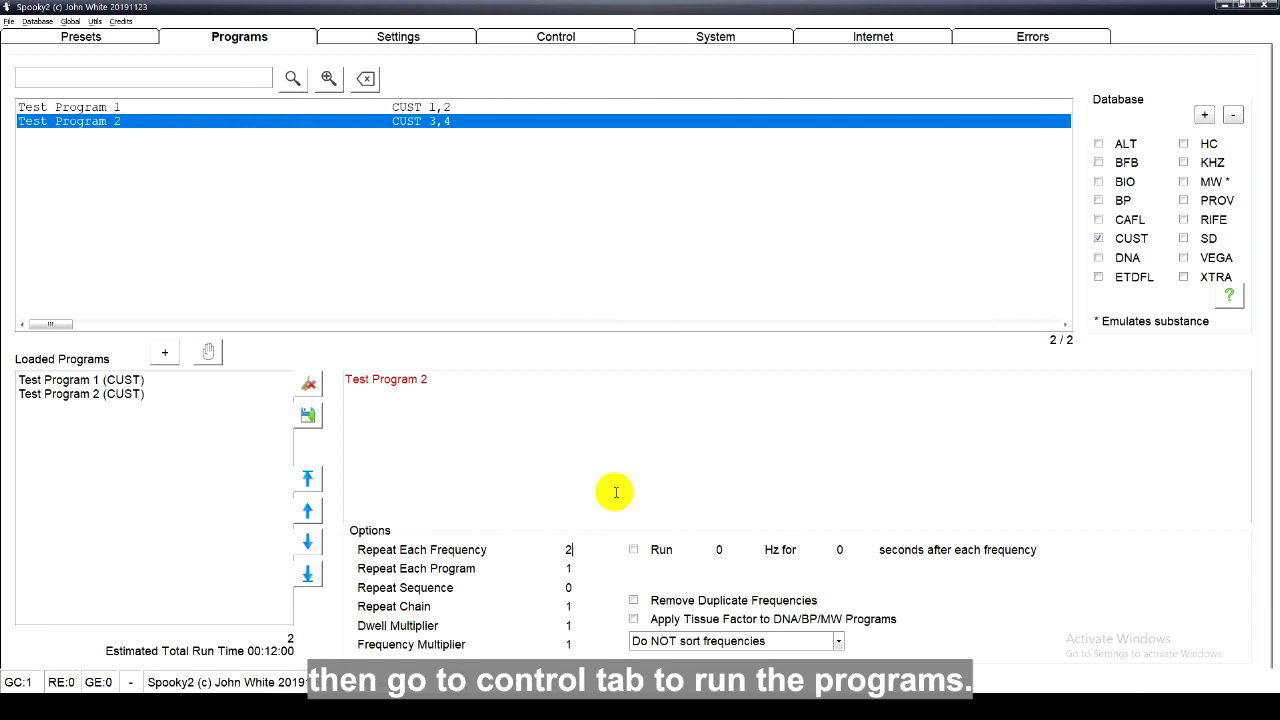
click(566, 32)
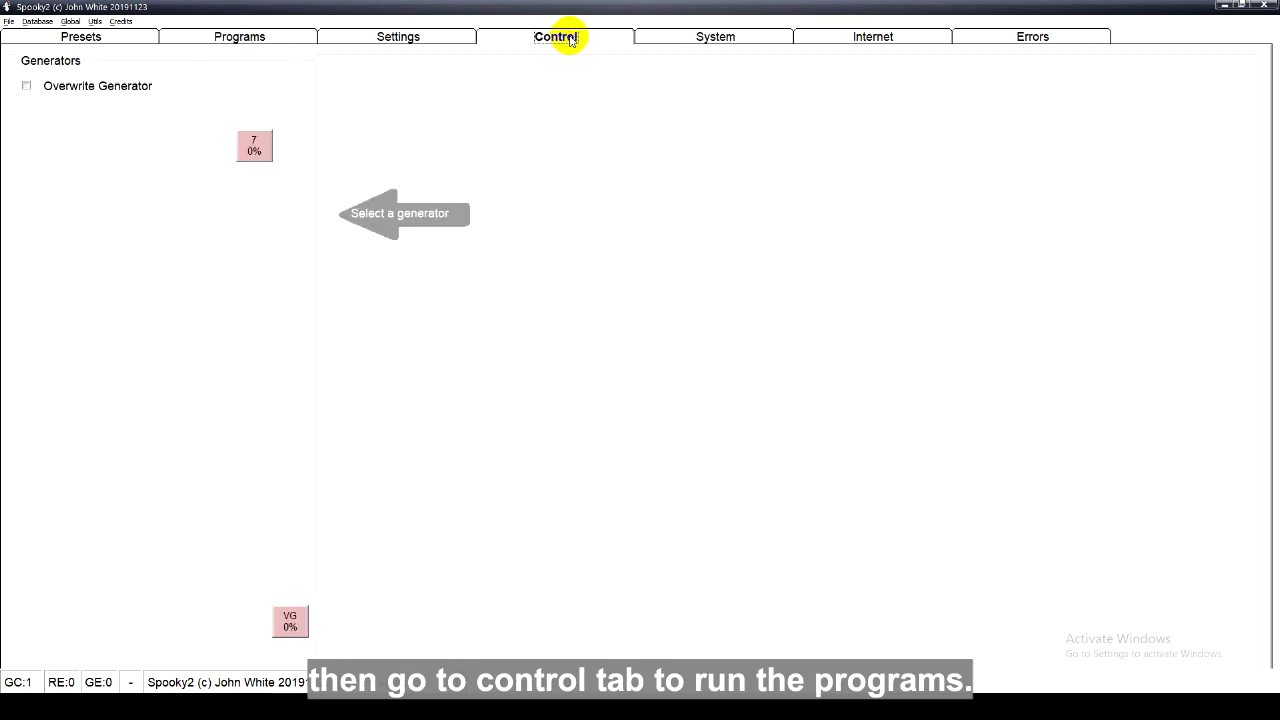
click(26, 86)
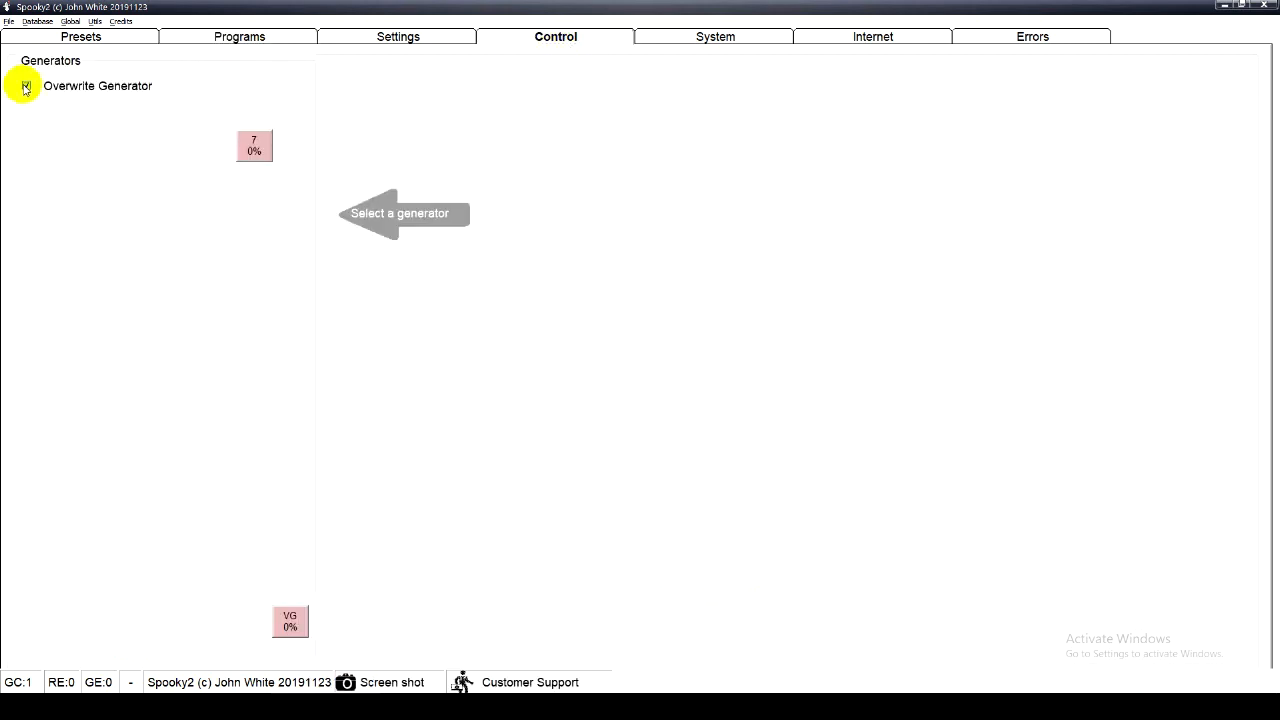
click(250, 146)
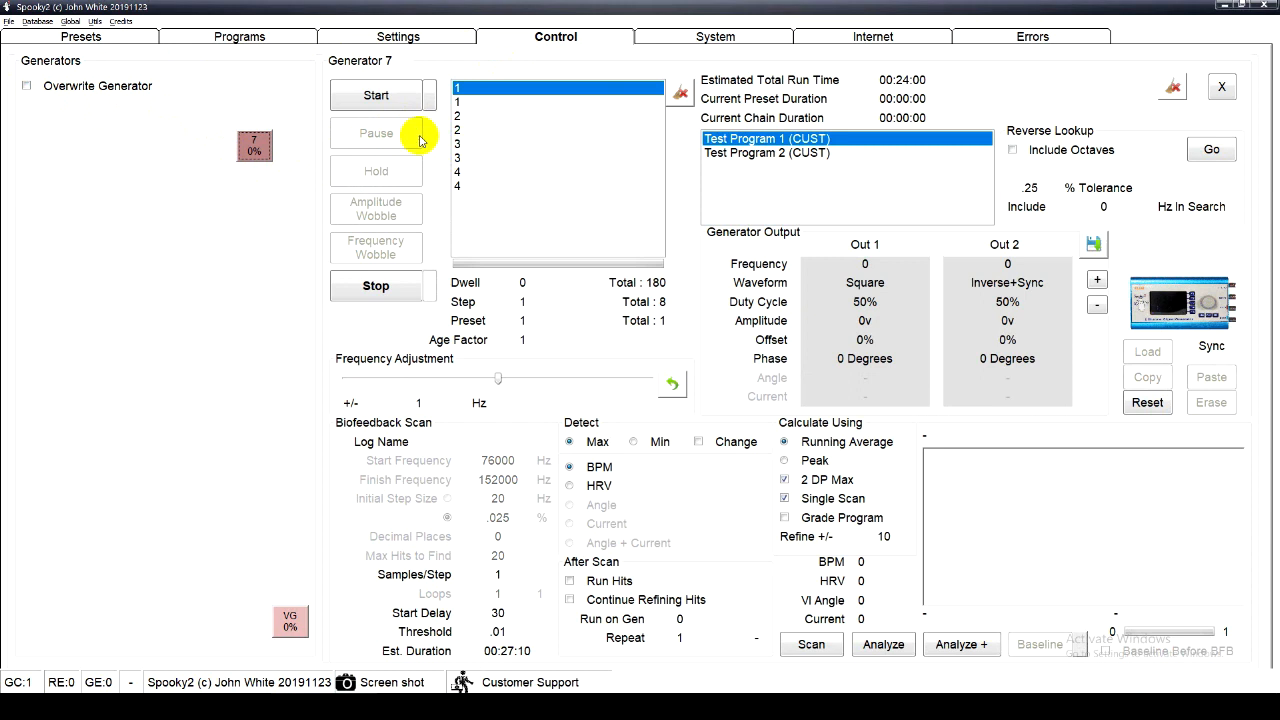
Return to the program options and set Repeat Each Frequency to 1 and Repeat Each Program to 2
click(282, 35)
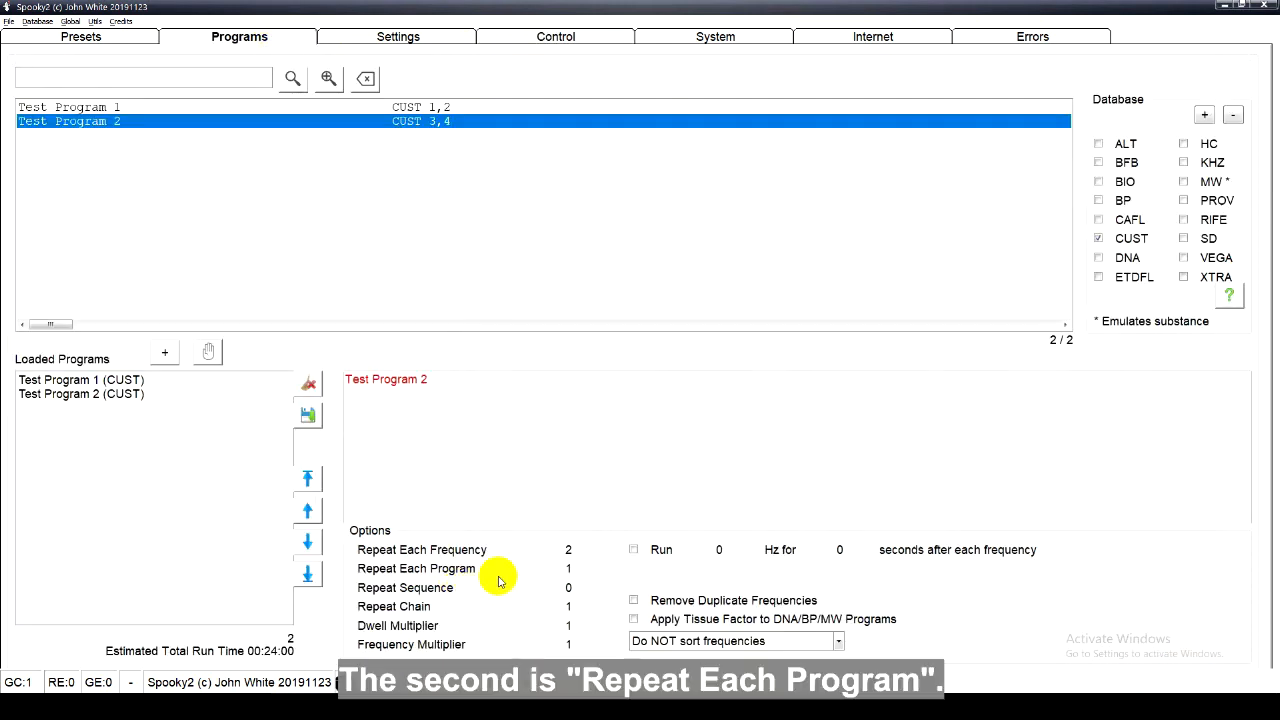
drag(588, 553, 534, 553)
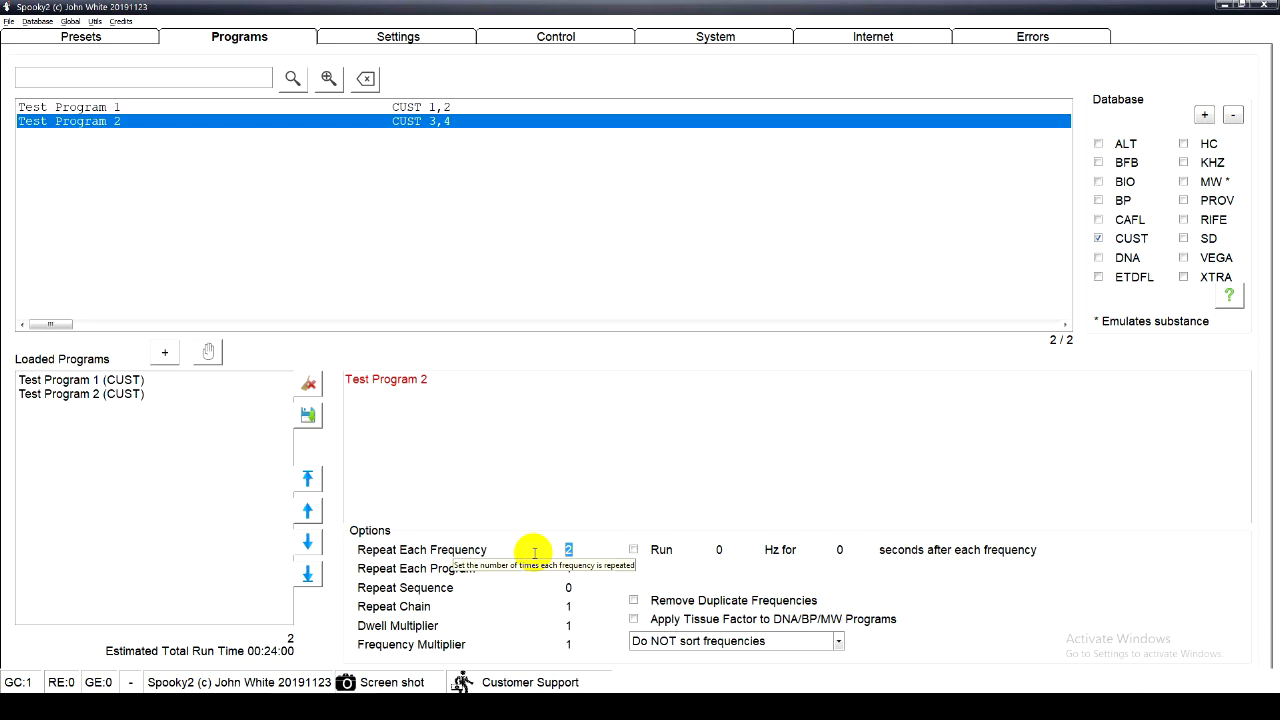
text(1)
drag(572, 567, 562, 568)
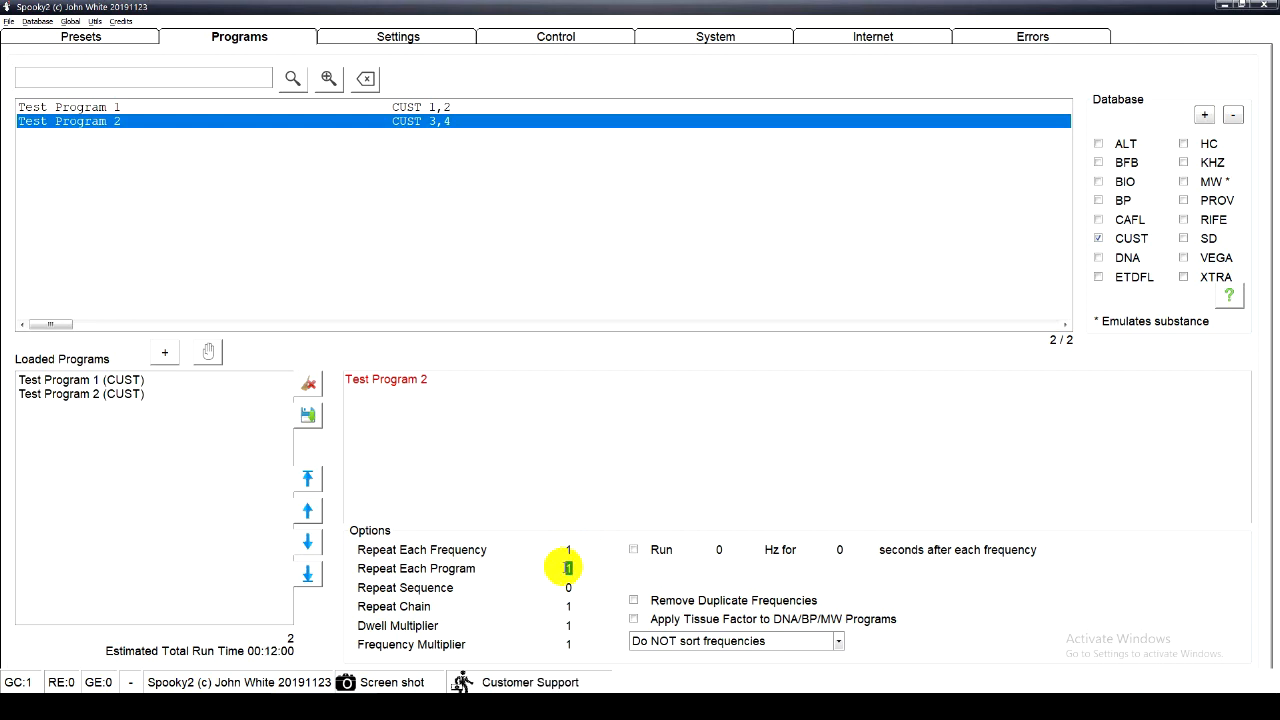
text(2)
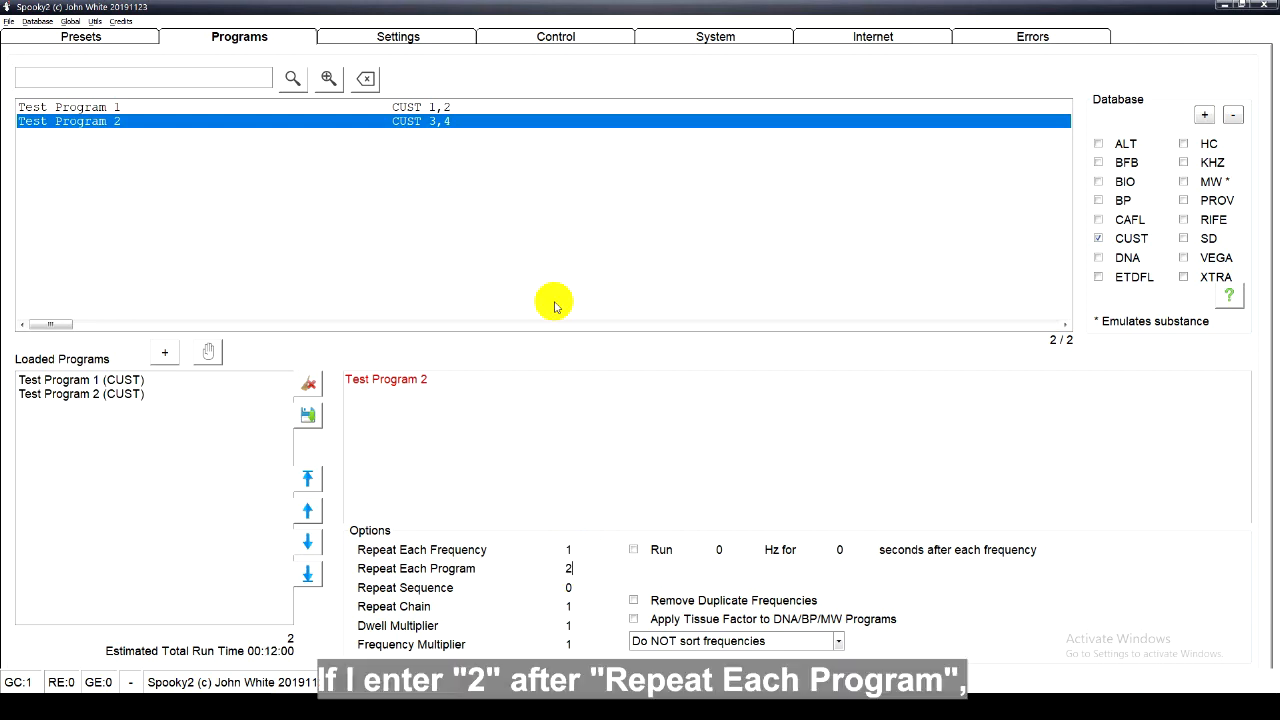
Enable Overwrite Generator and reload generator 7 with the two test programs to view the repeated program order
click(537, 34)
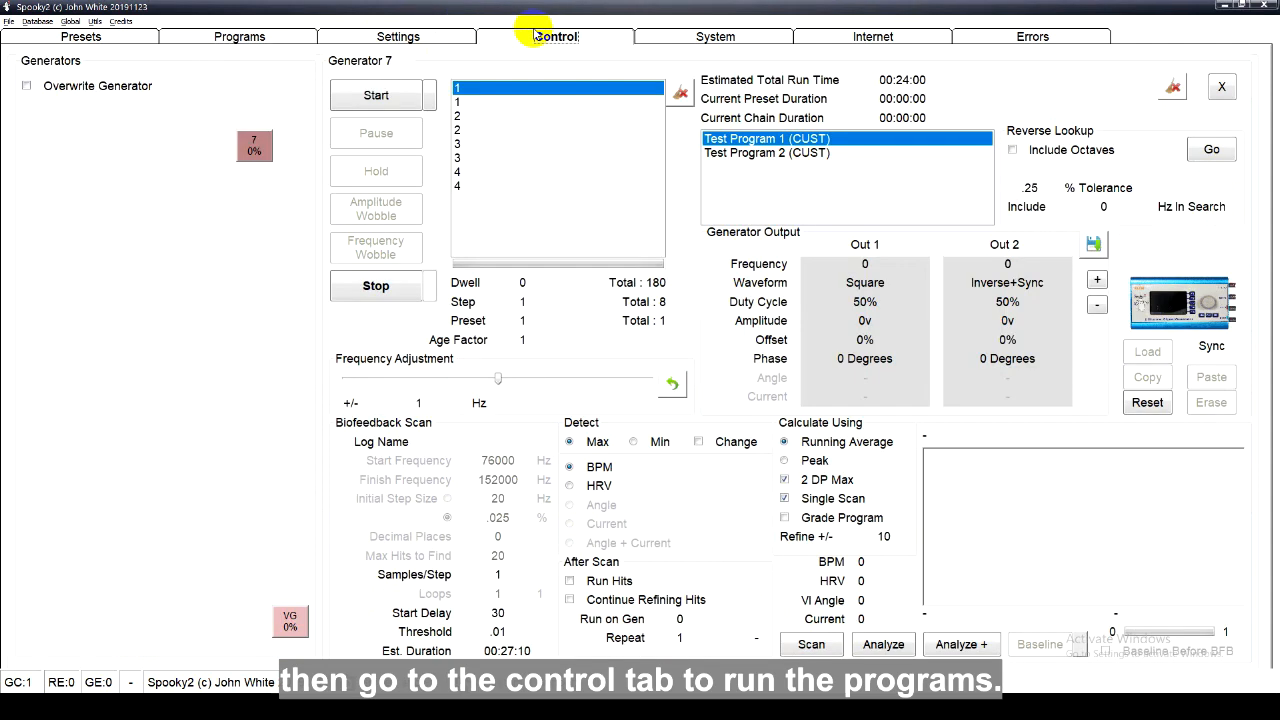
click(26, 86)
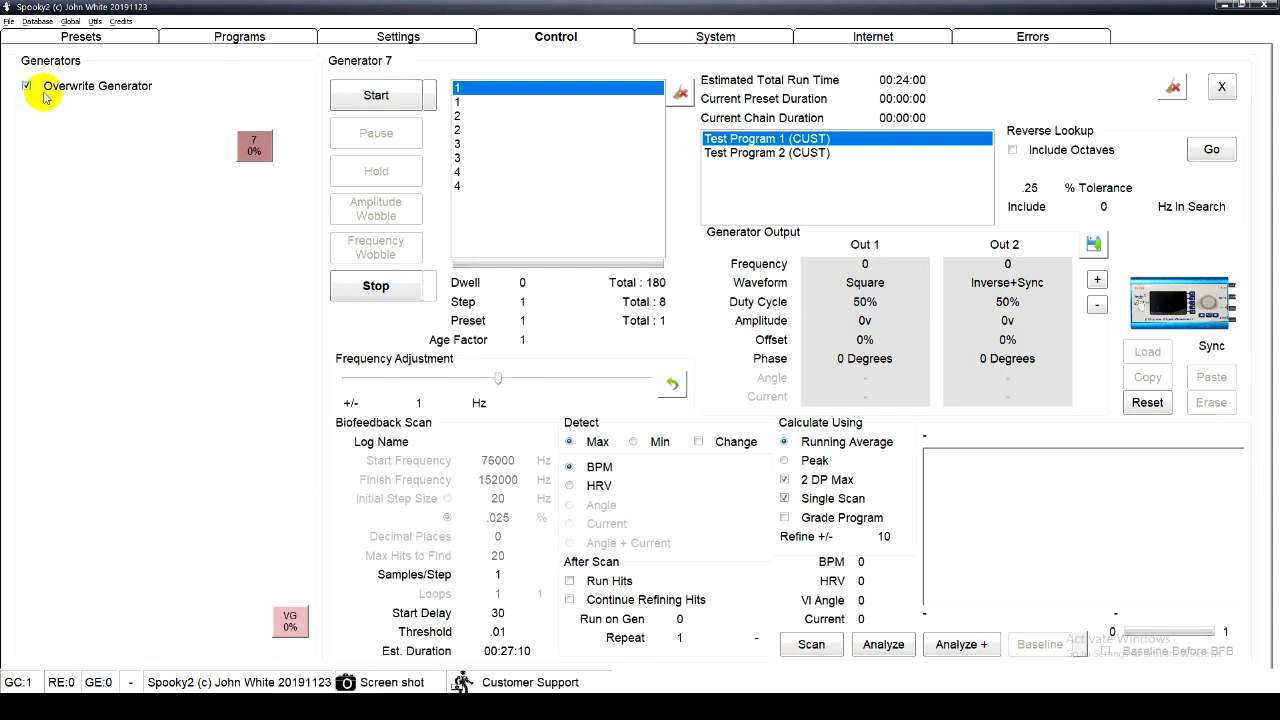
click(258, 145)
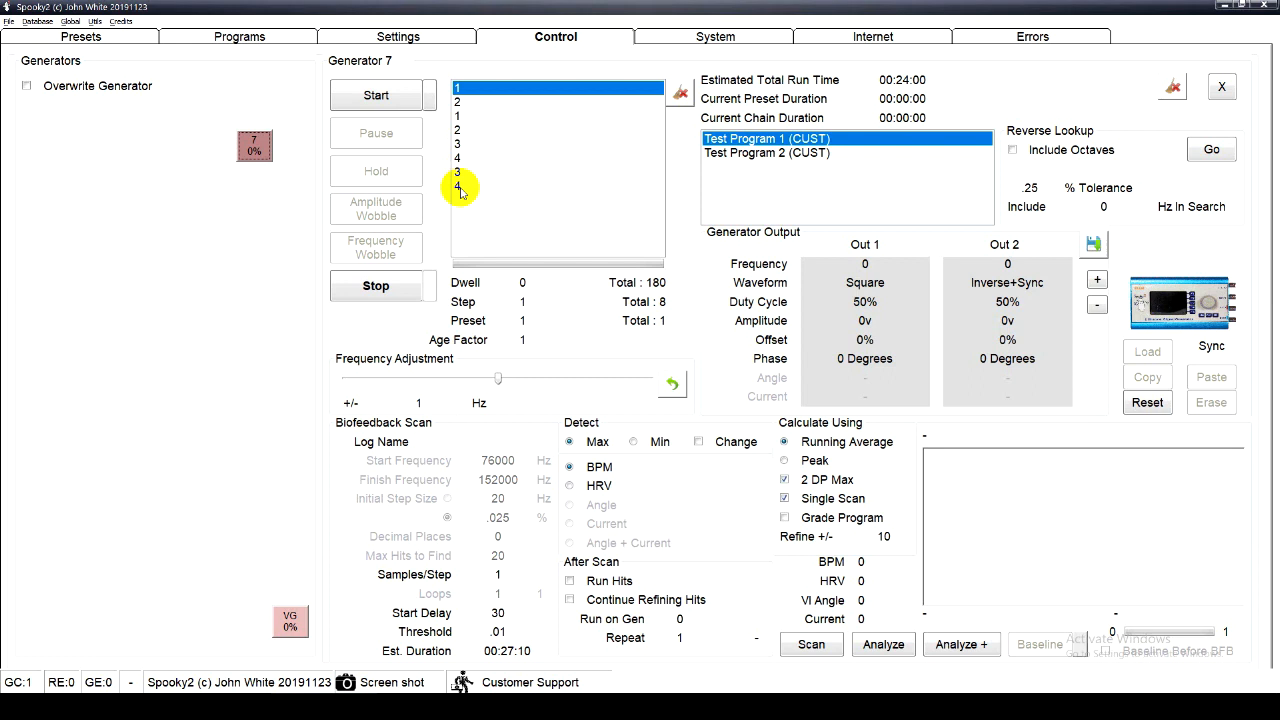
Go back to the program options and set Repeat Each Program to 1
click(246, 30)
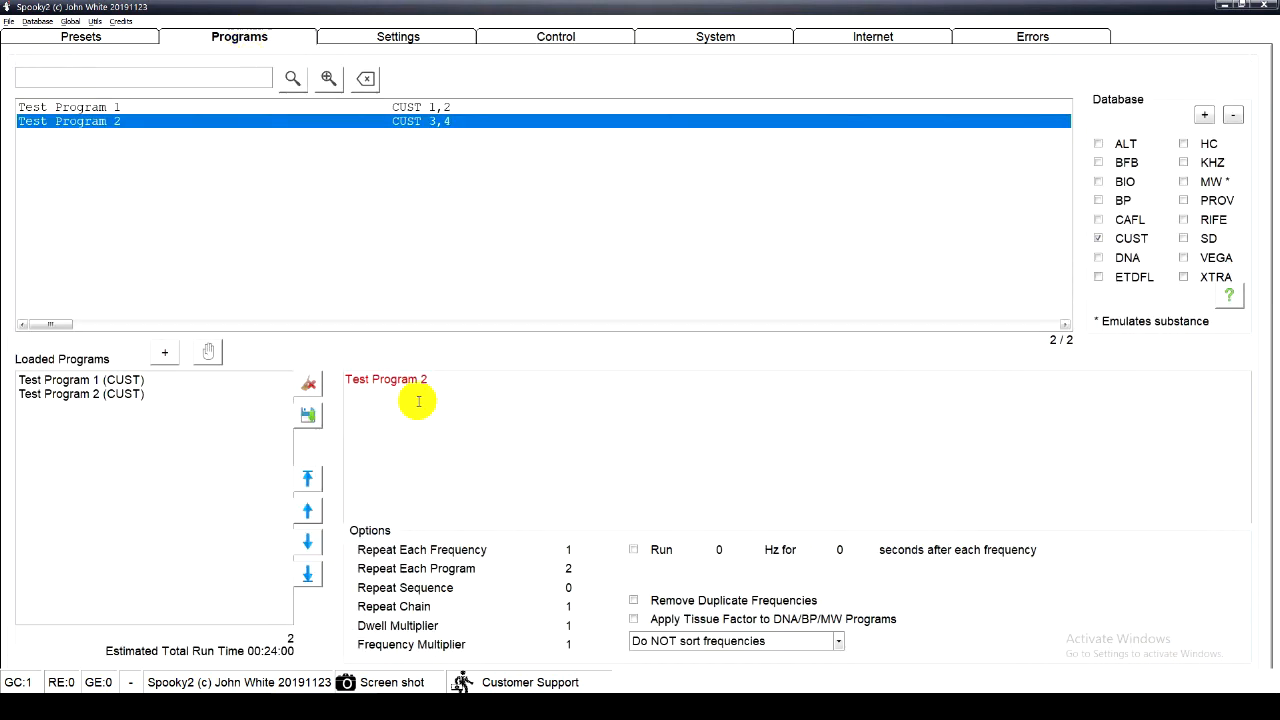
click(558, 567)
text(1)
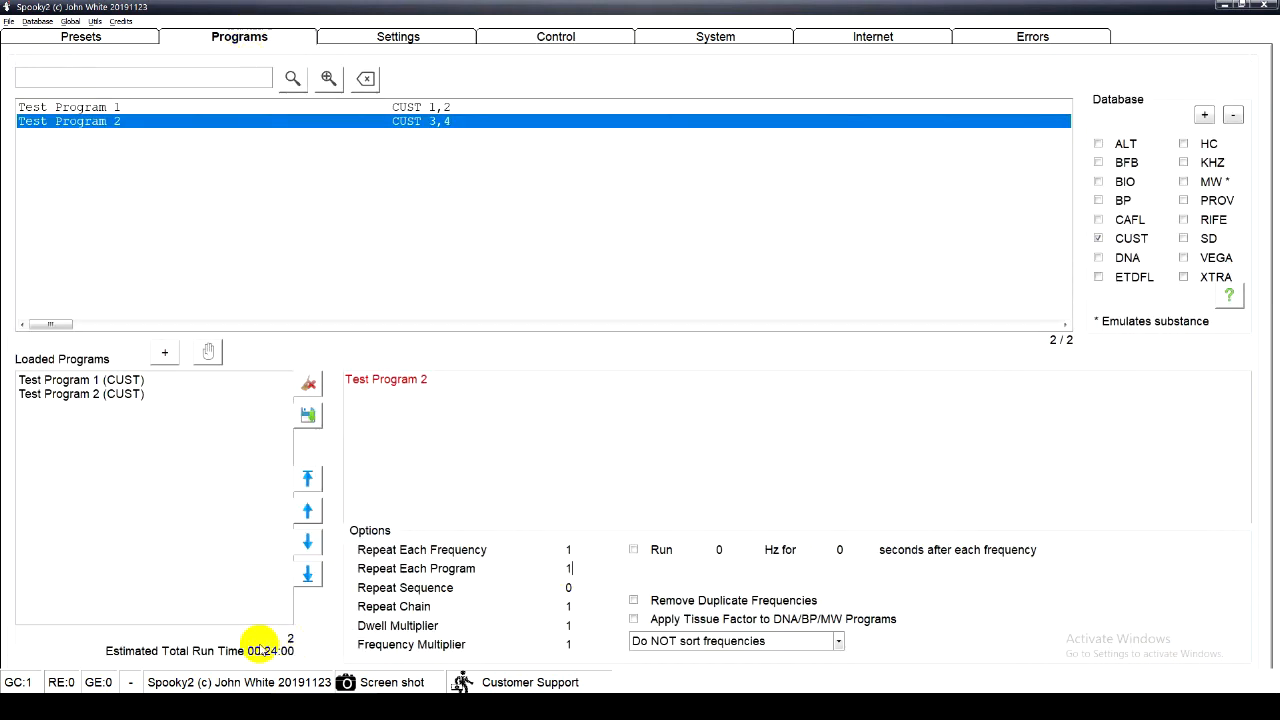
Set Repeat Sequence to 2 for the loaded programs and apply it to the estimated run time
click(569, 588)
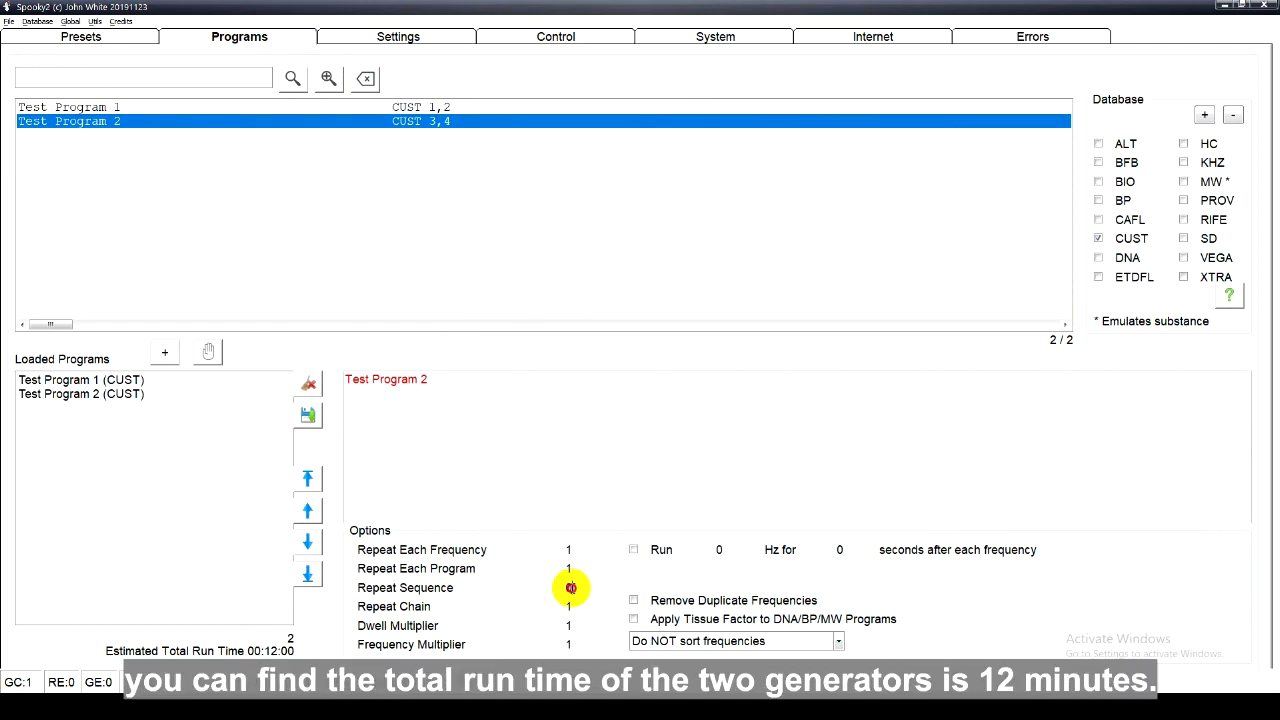
drag(570, 588, 534, 590)
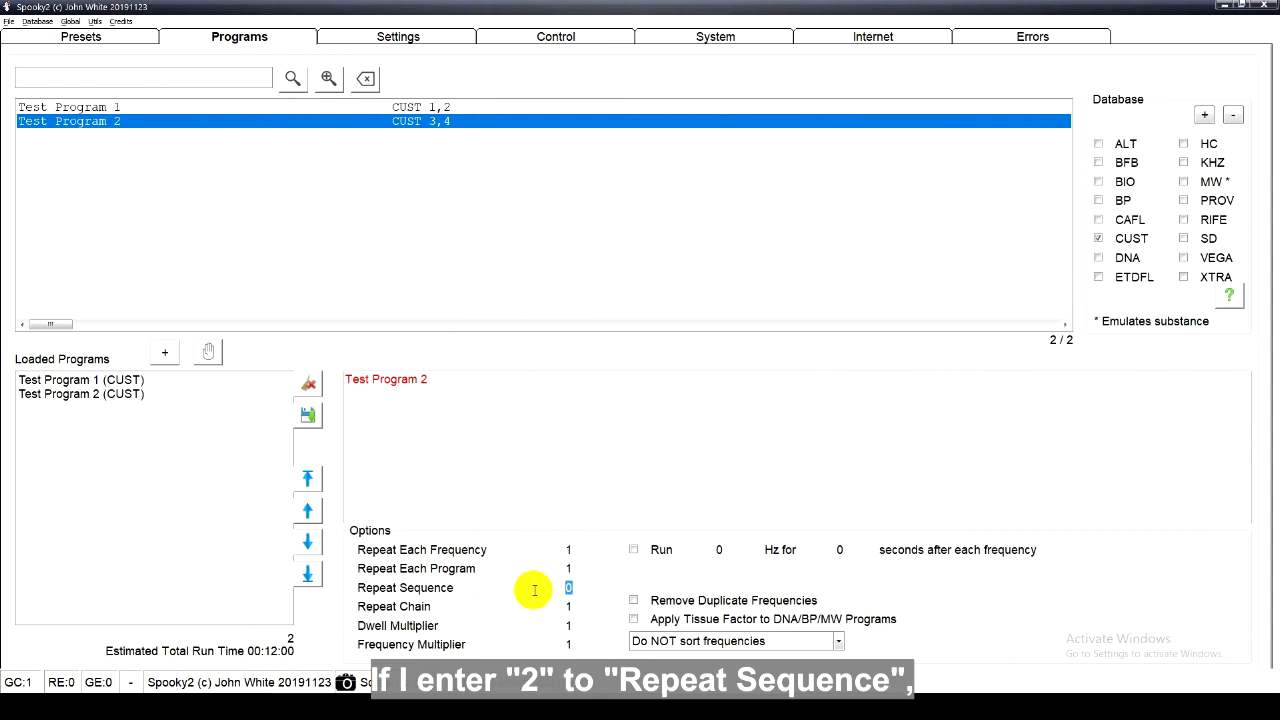
click(595, 603)
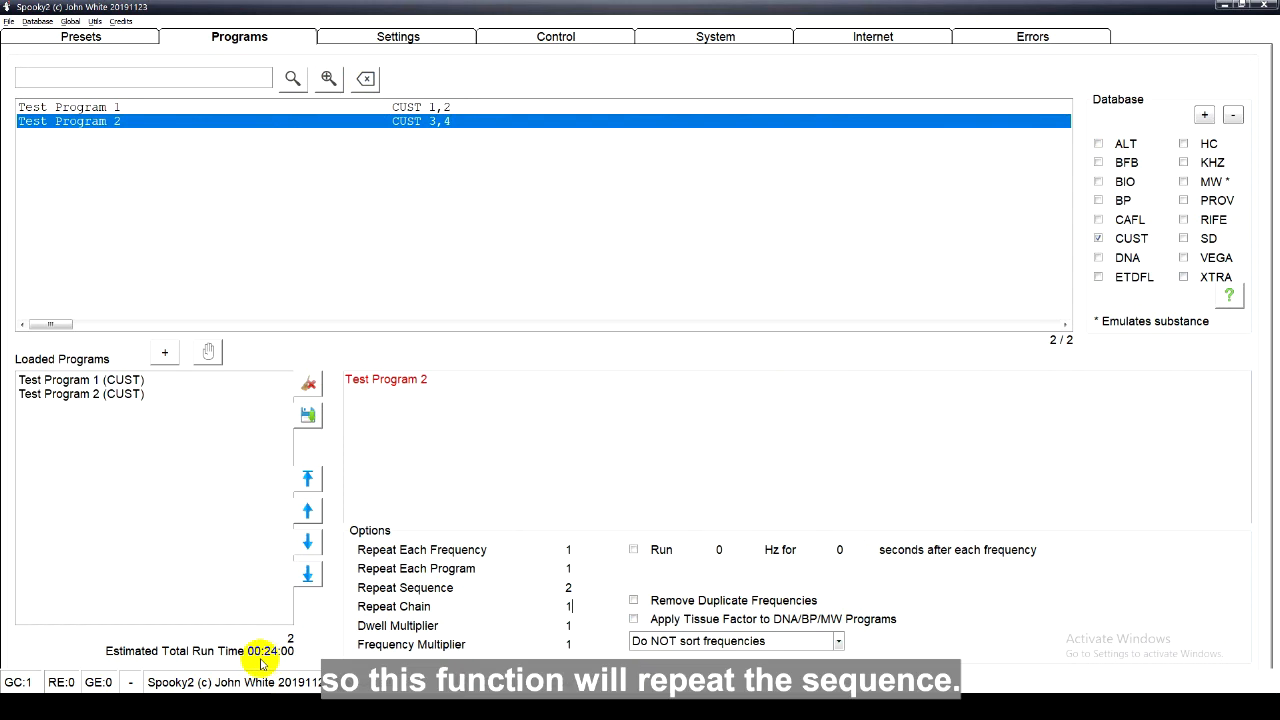
Set Repeat Sequence to 0 for continuous repetition and set Repeat Chain to 2
double_click(553, 588)
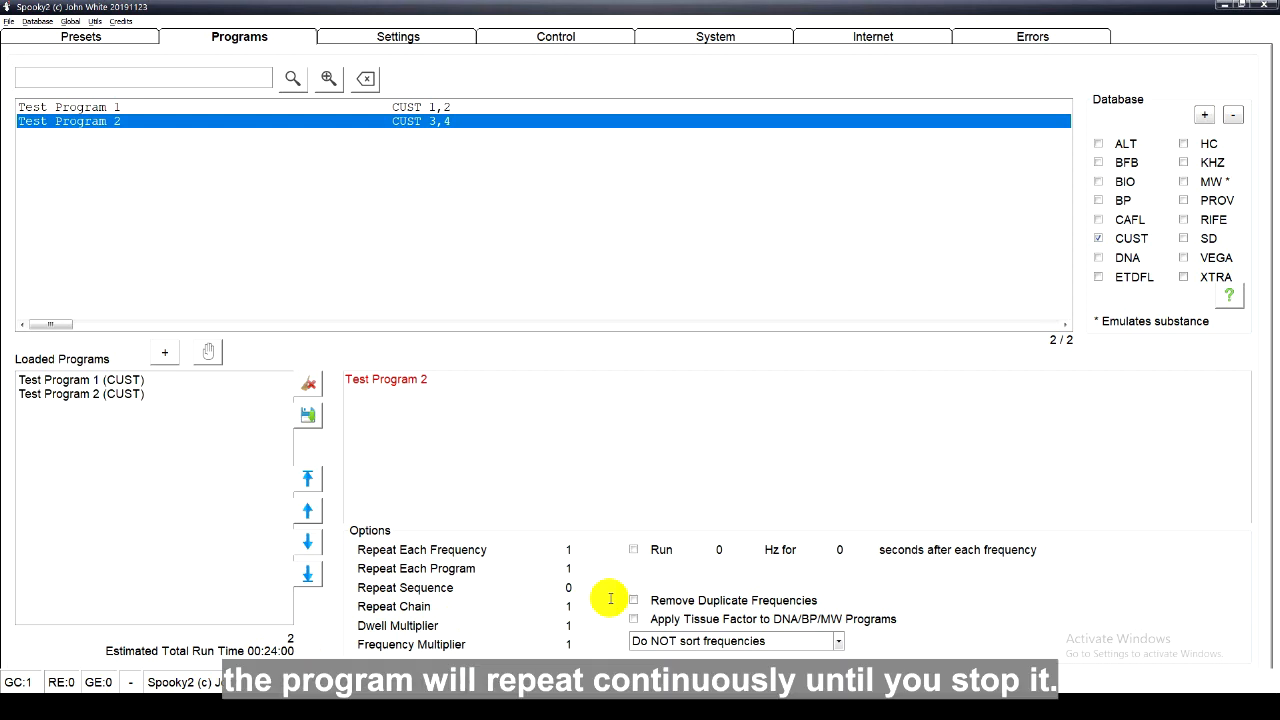
click(597, 610)
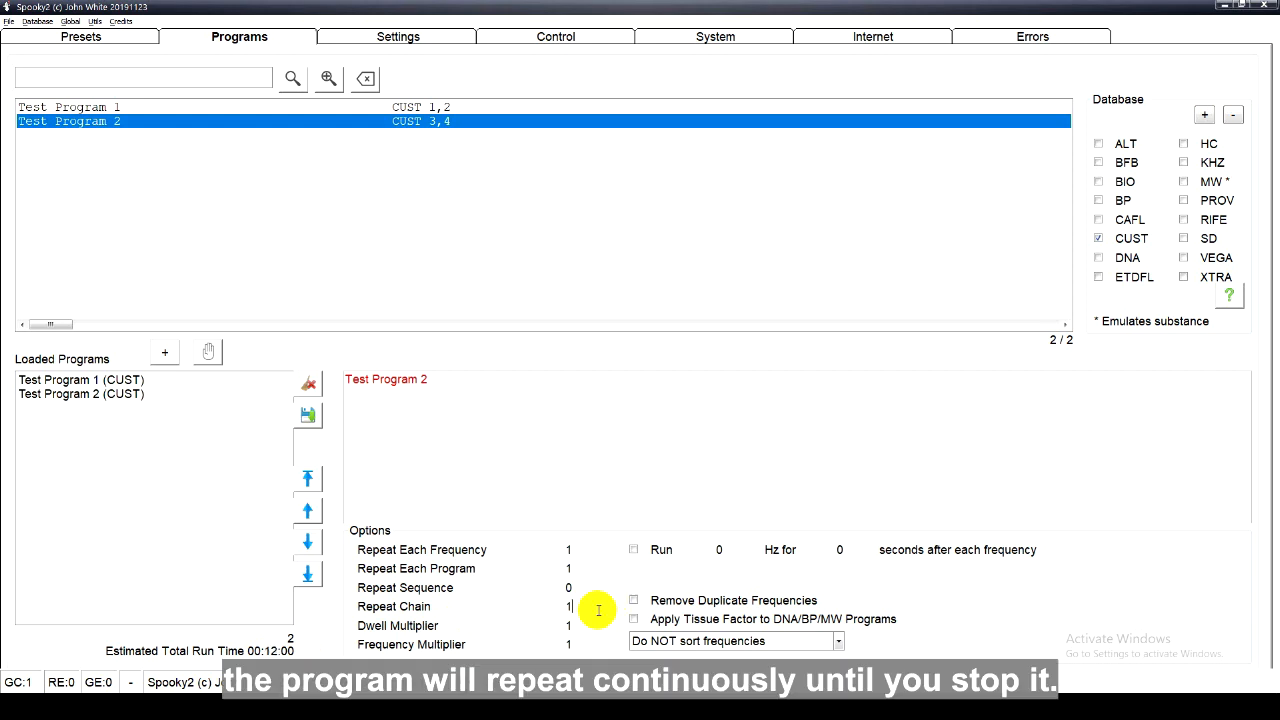
double_click(562, 606)
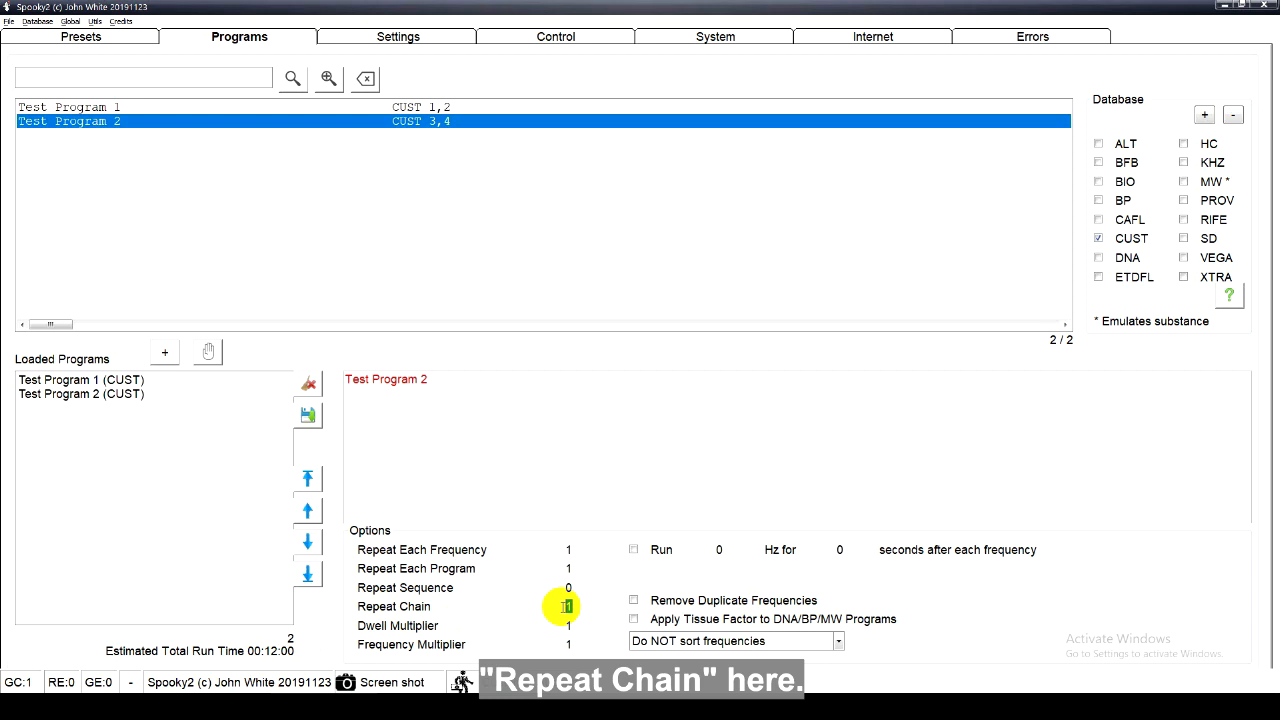
text(2)
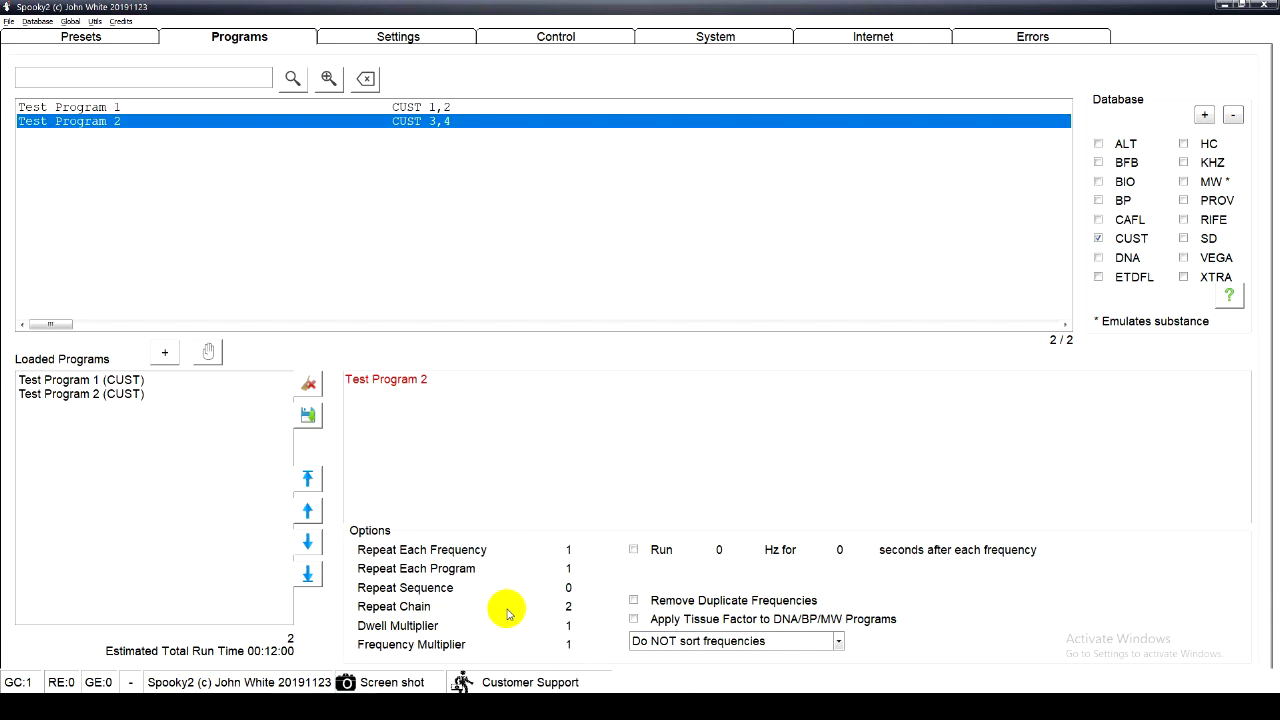
Set Repeat Chain to 1 in the program options
click(577, 606)
drag(577, 606, 566, 606)
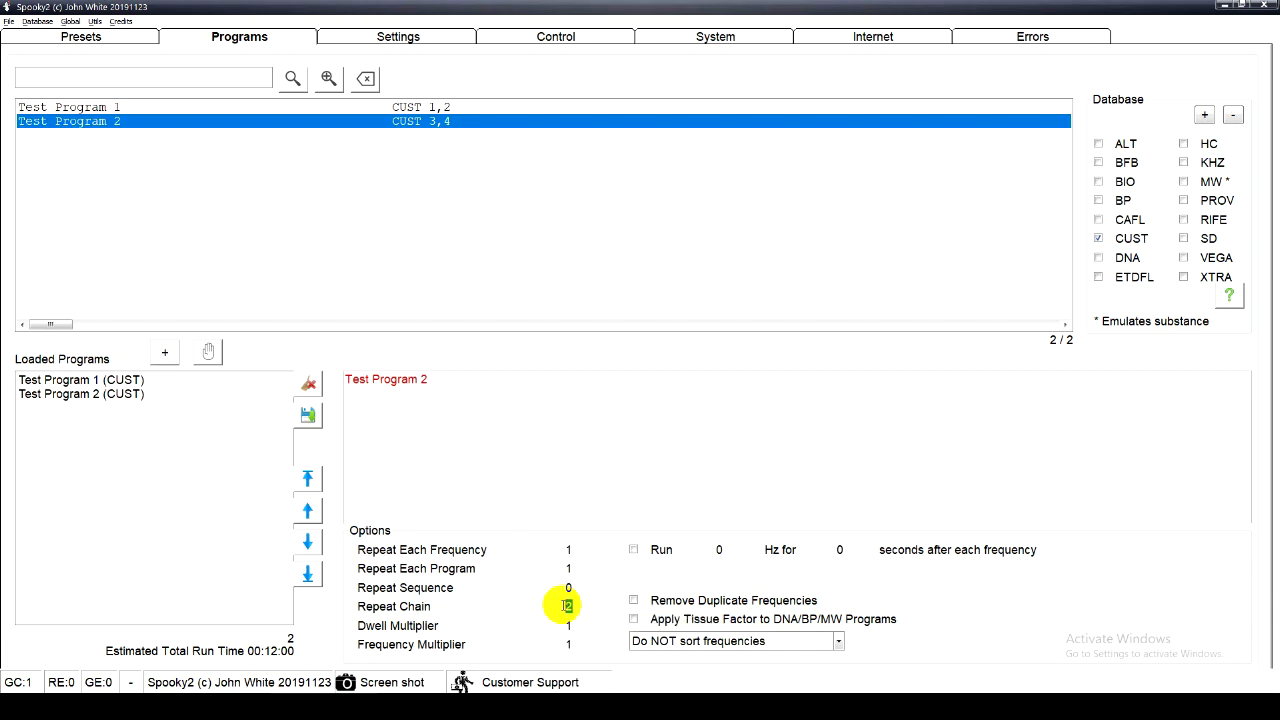
text(1)
Set the Dwell Multiplier to 2 and apply it to the estimated total run time
click(589, 624)
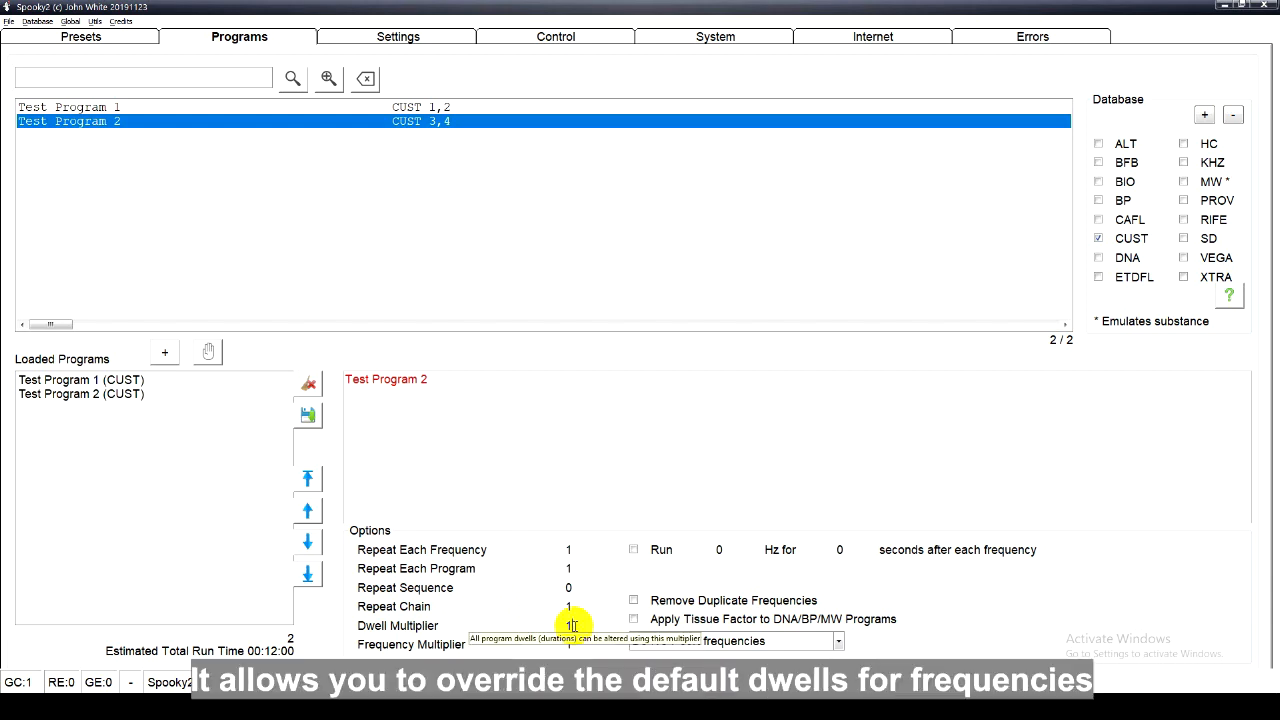
text(0)
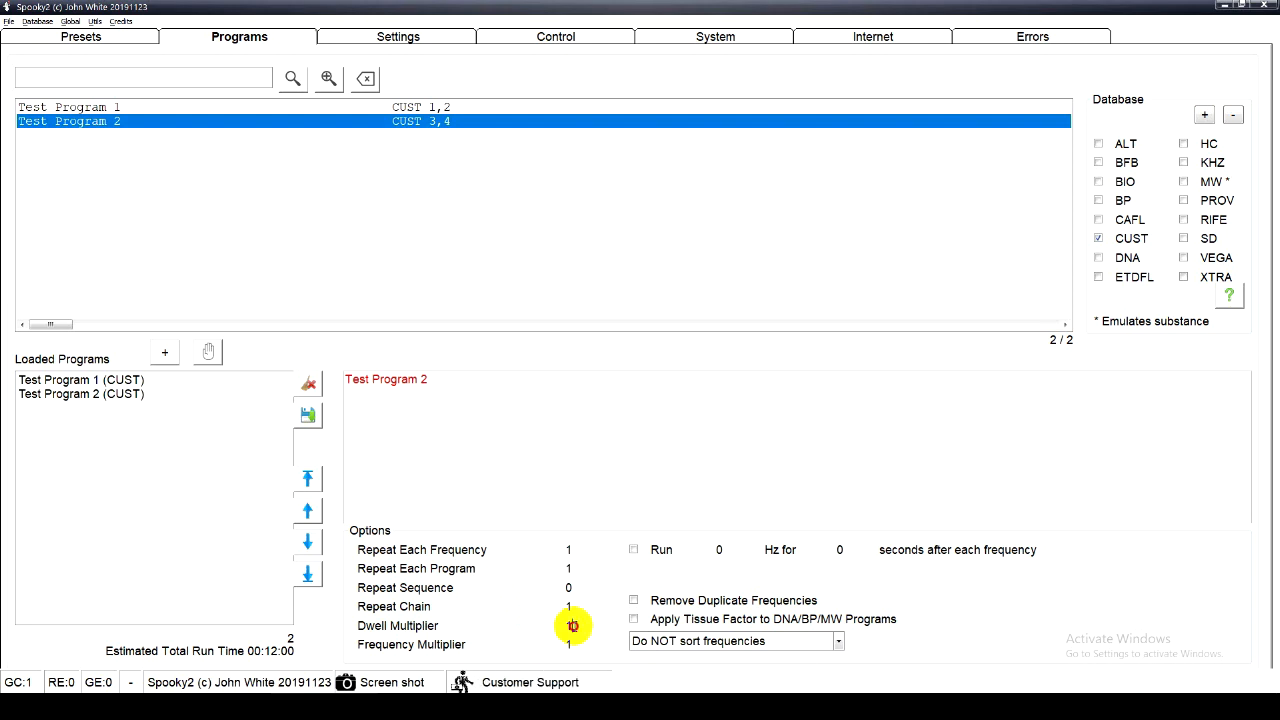
drag(573, 626, 552, 625)
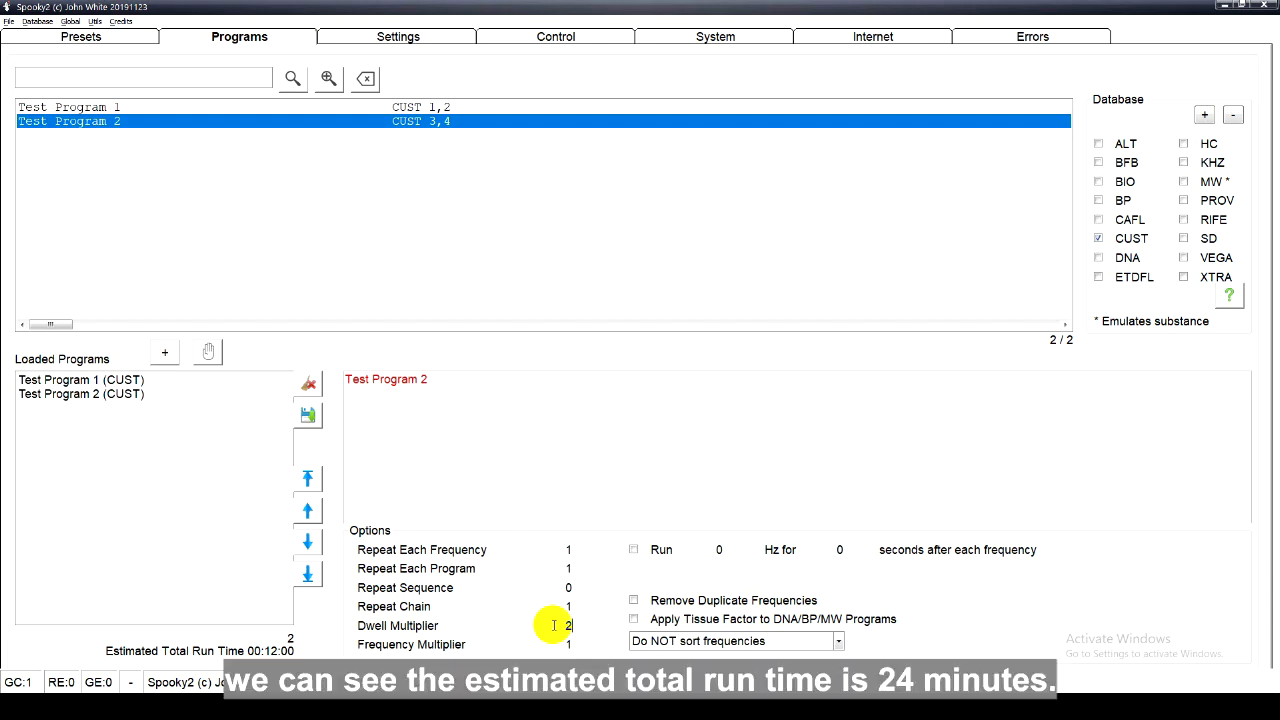
click(570, 644)
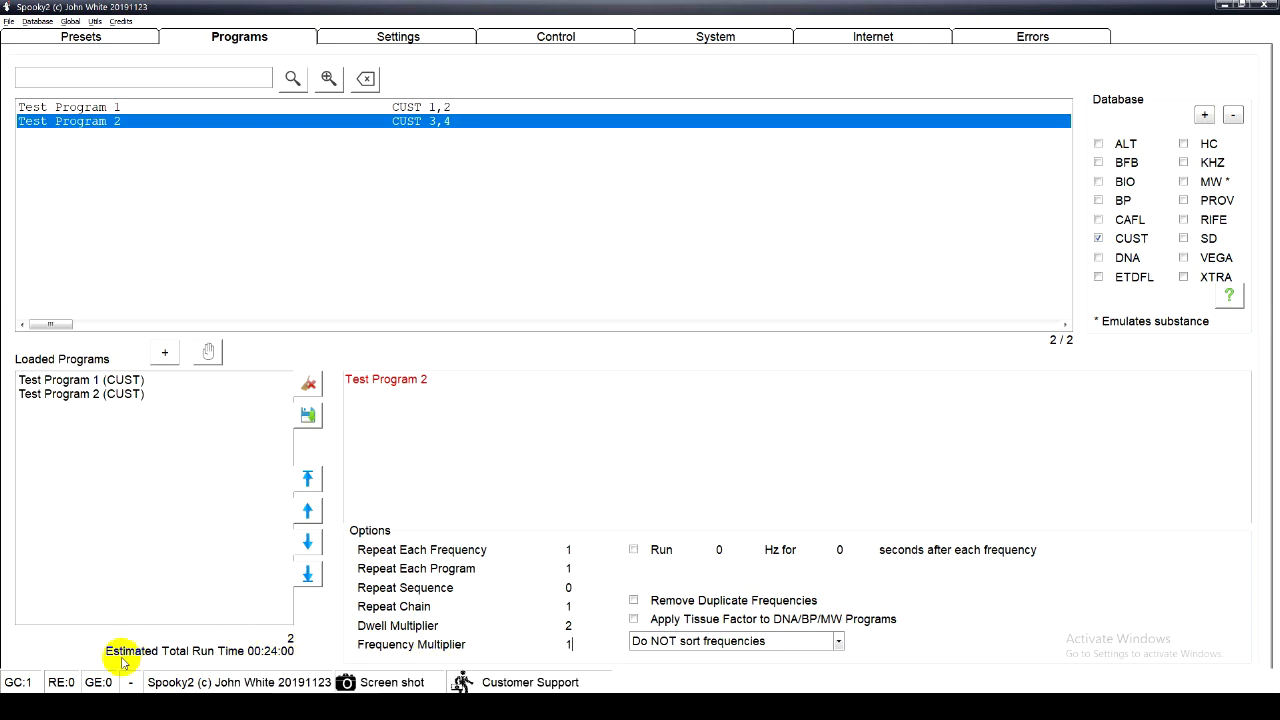
Set the Dwell Multiplier to 0.5 and apply it to the estimated total run time
click(574, 623)
text(0.5)
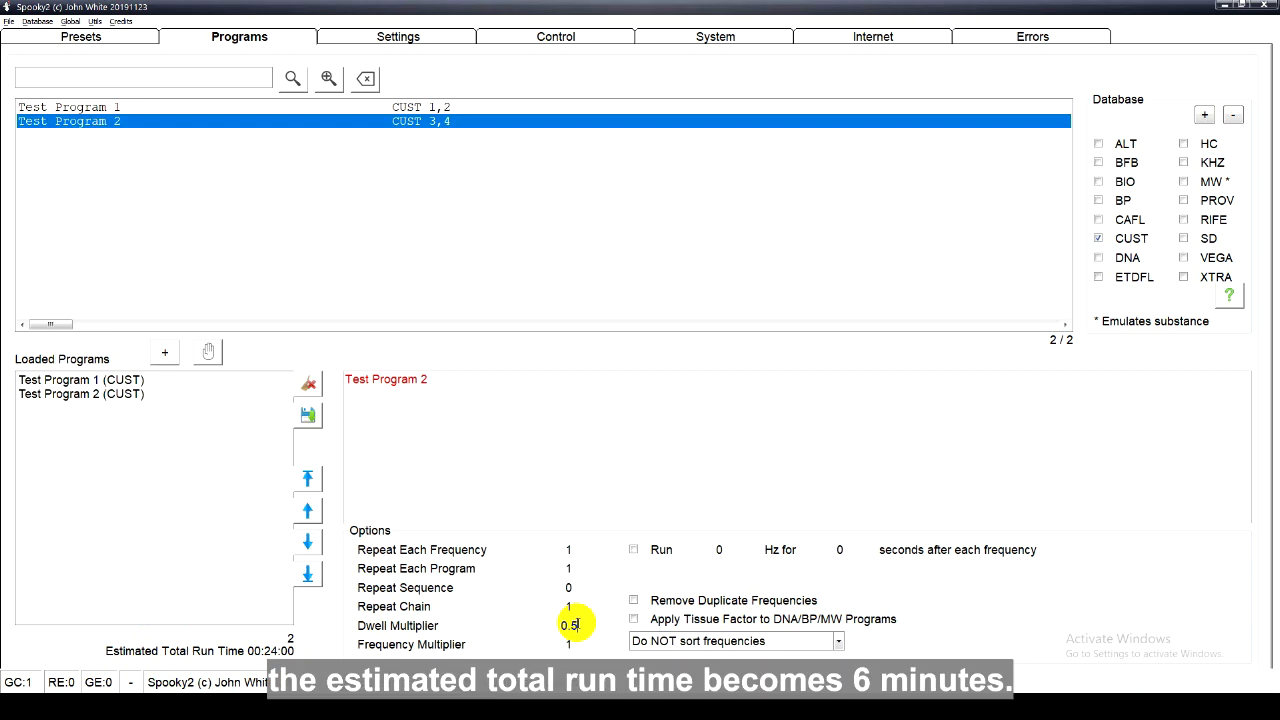
click(589, 633)
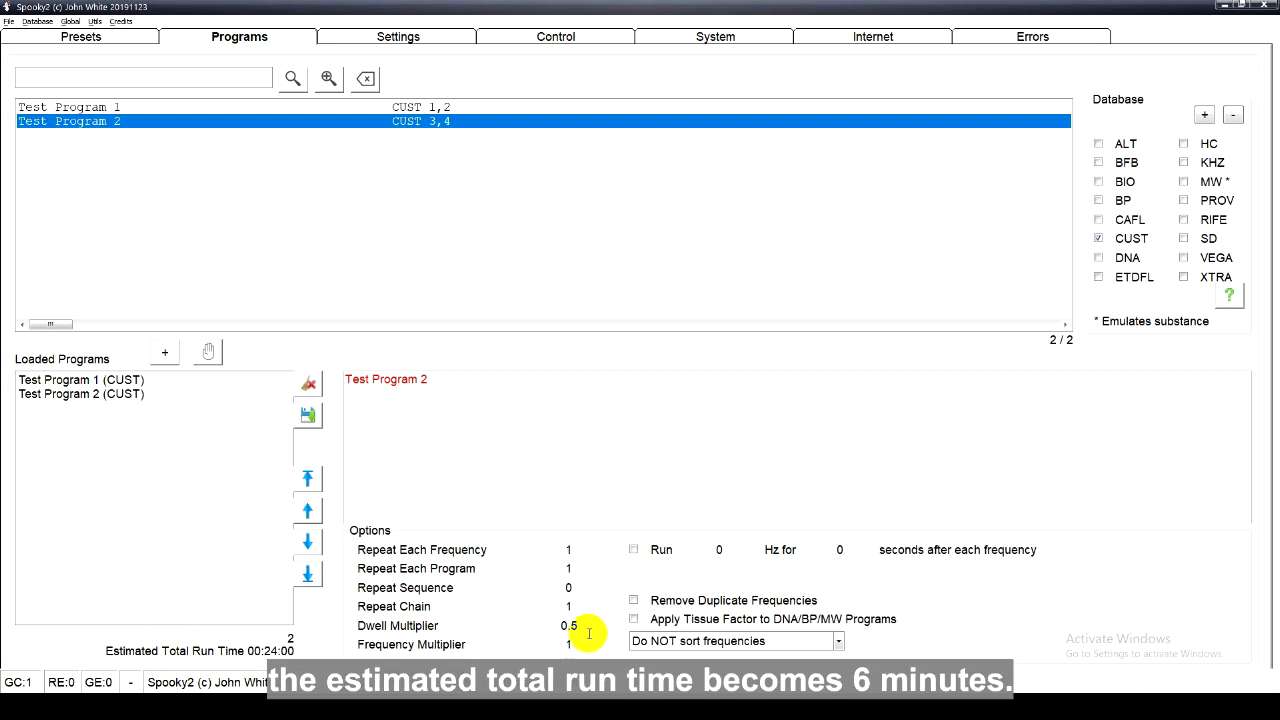
click(577, 645)
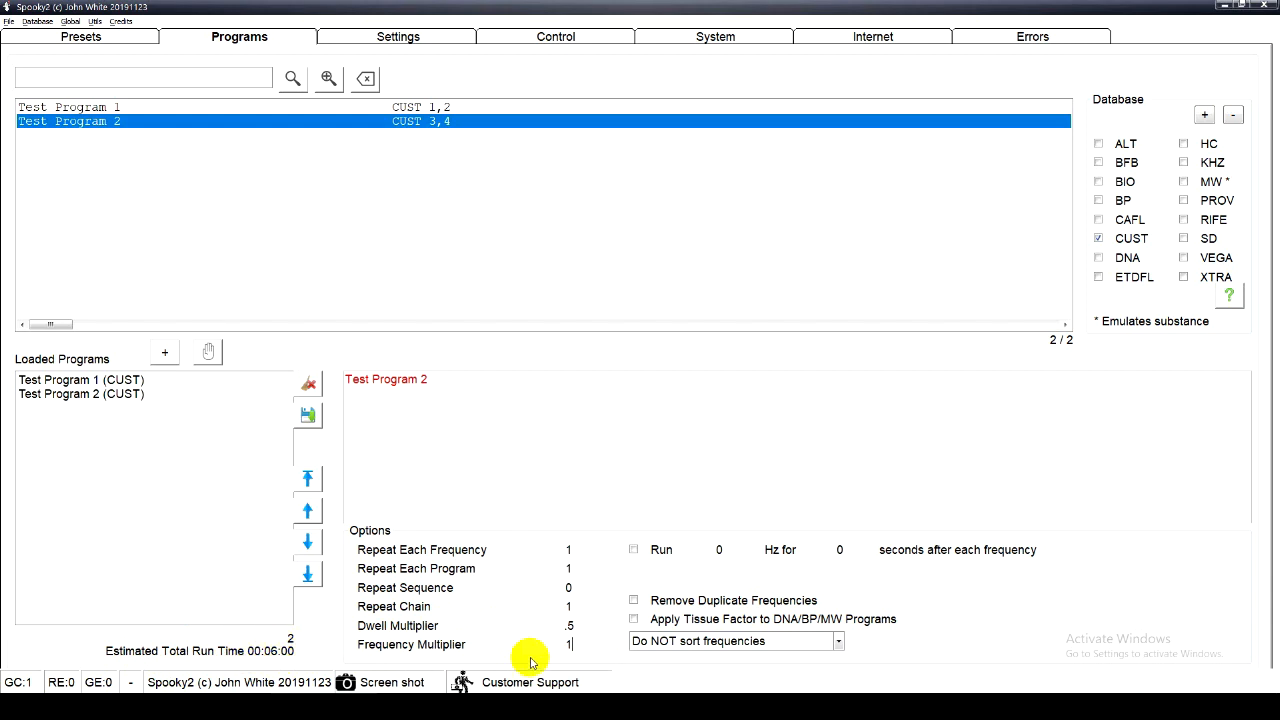
Set the Dwell Multiplier to 1 and apply the change
click(570, 625)
drag(571, 625, 556, 625)
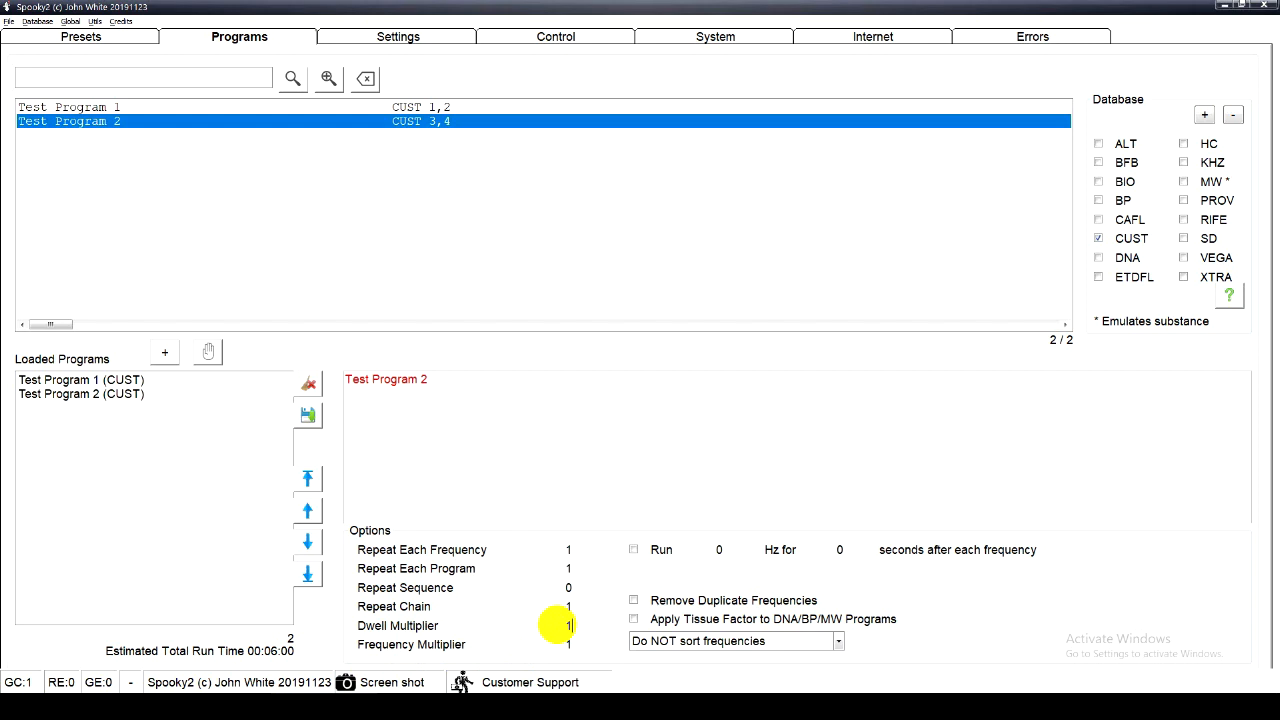
click(574, 643)
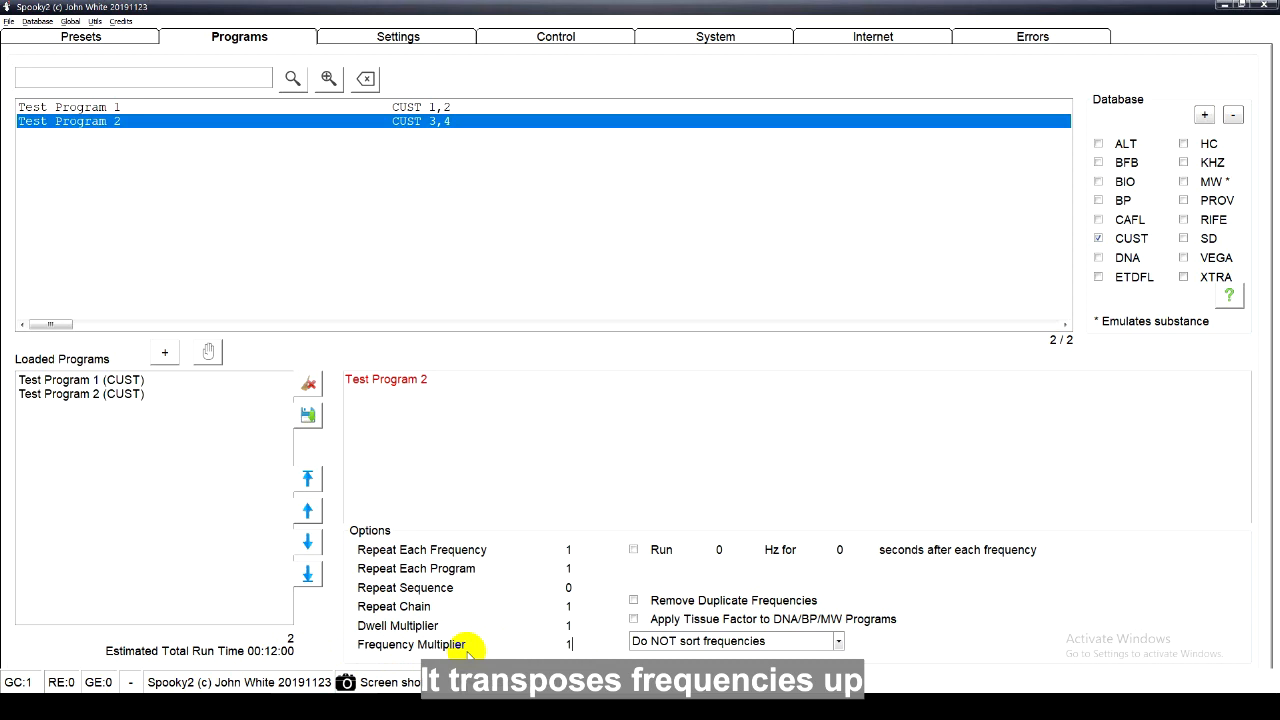
Set the Frequency Multiplier to 10, and overwrite generator 7 with the loaded programs to run them
click(574, 644)
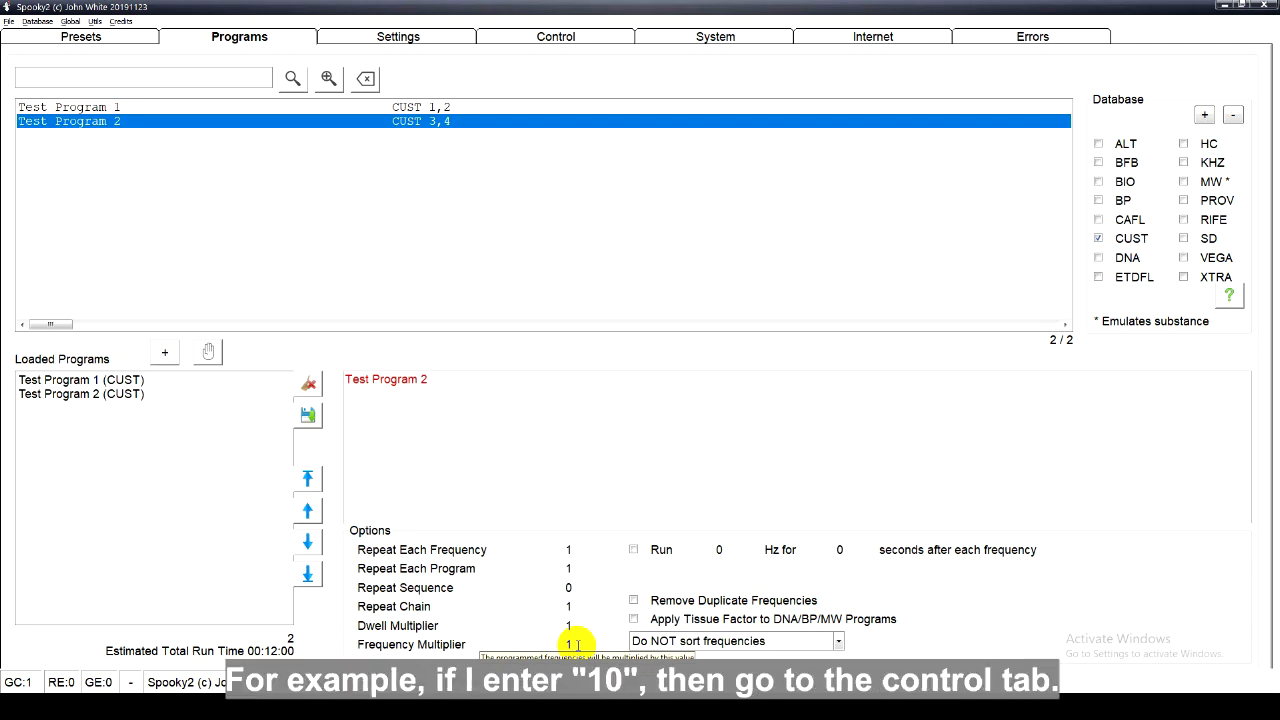
text(0)
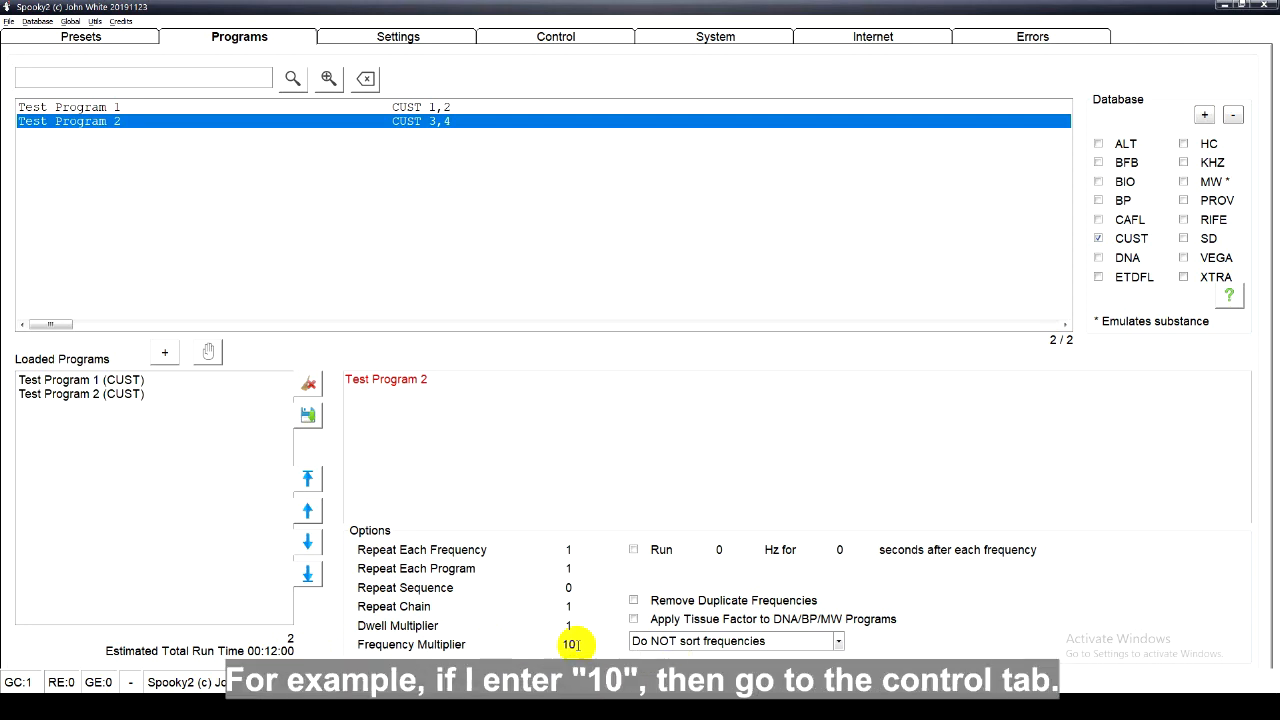
click(543, 36)
click(26, 86)
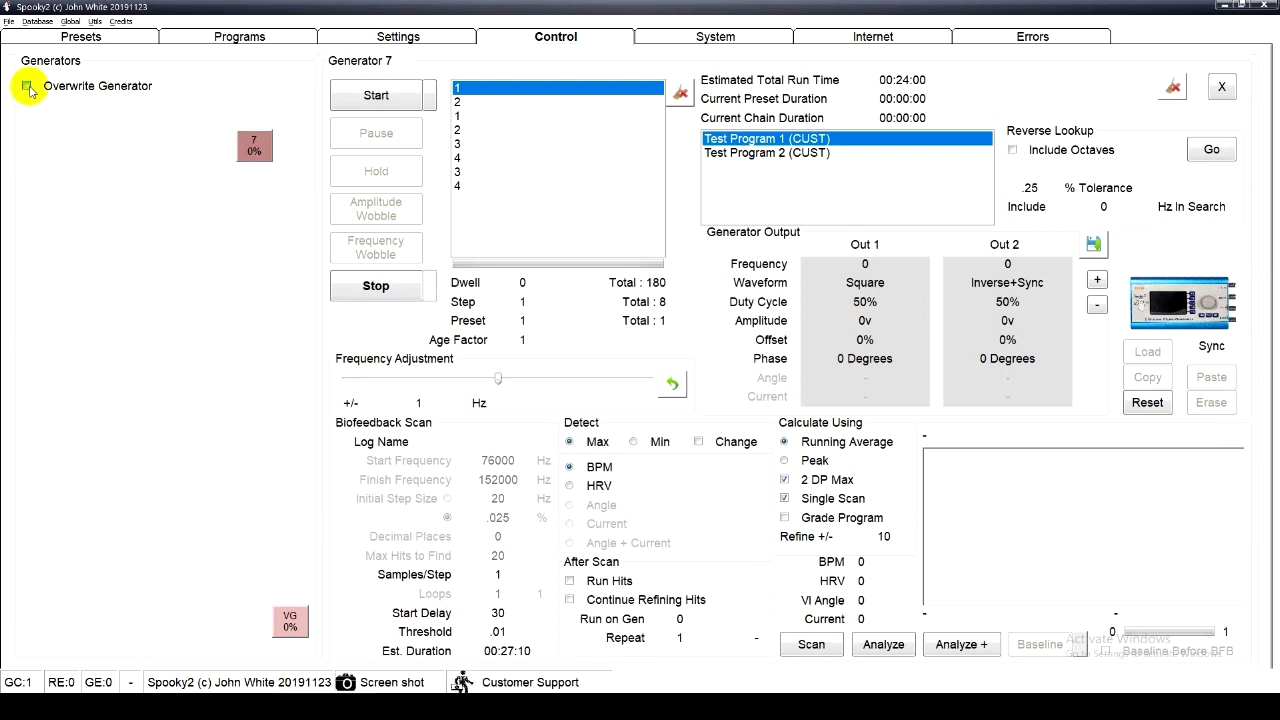
click(244, 146)
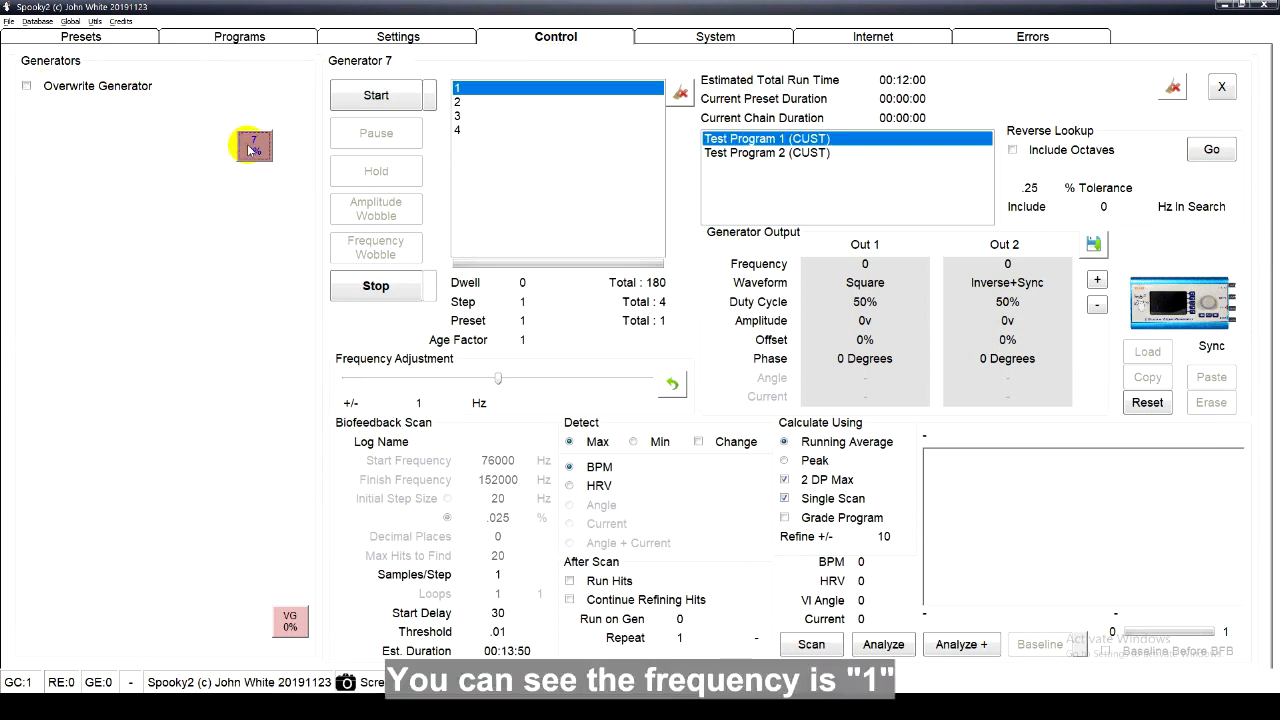
click(377, 94)
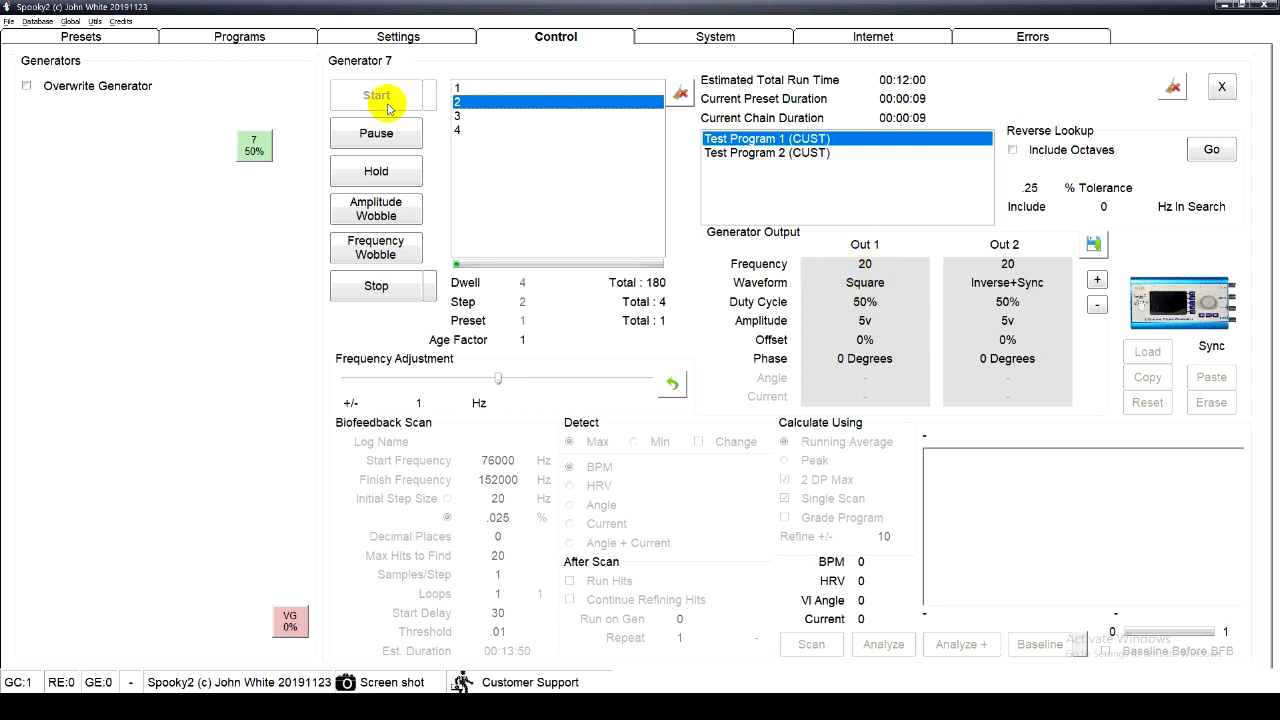
Set the program options to run 7.83 Hz for 180 seconds after each frequency, and enable that option
click(243, 38)
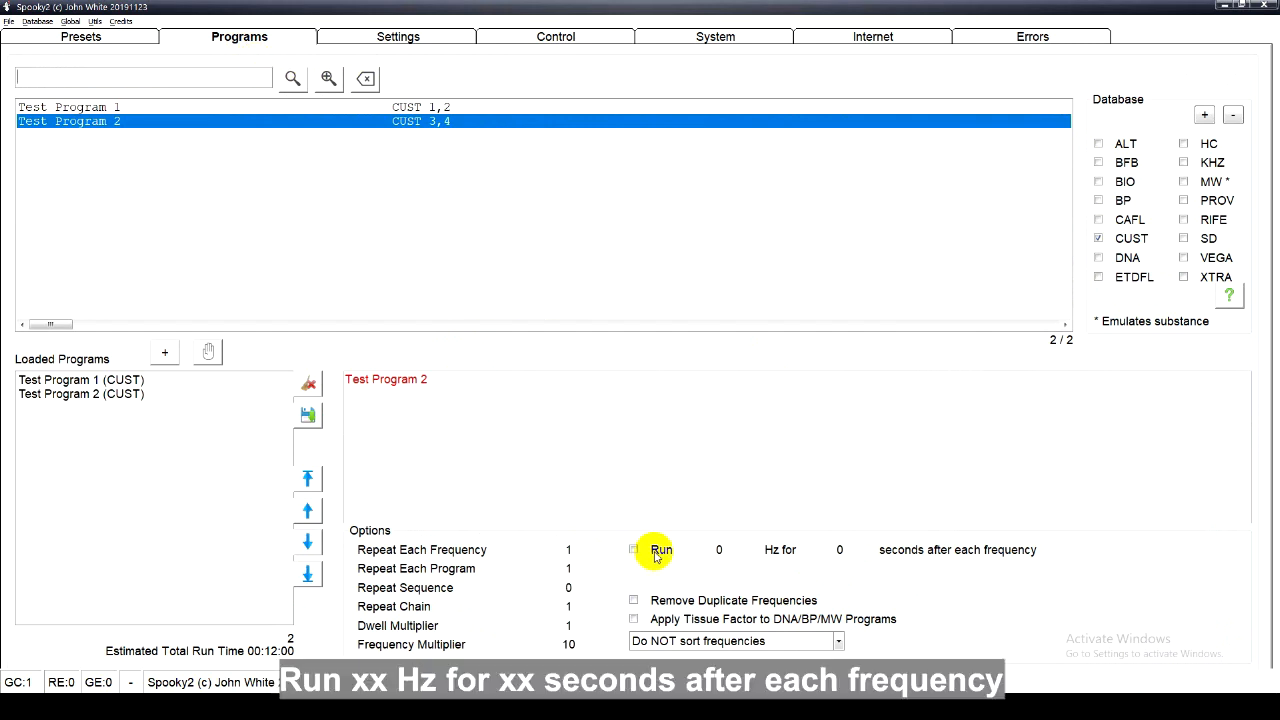
click(724, 549)
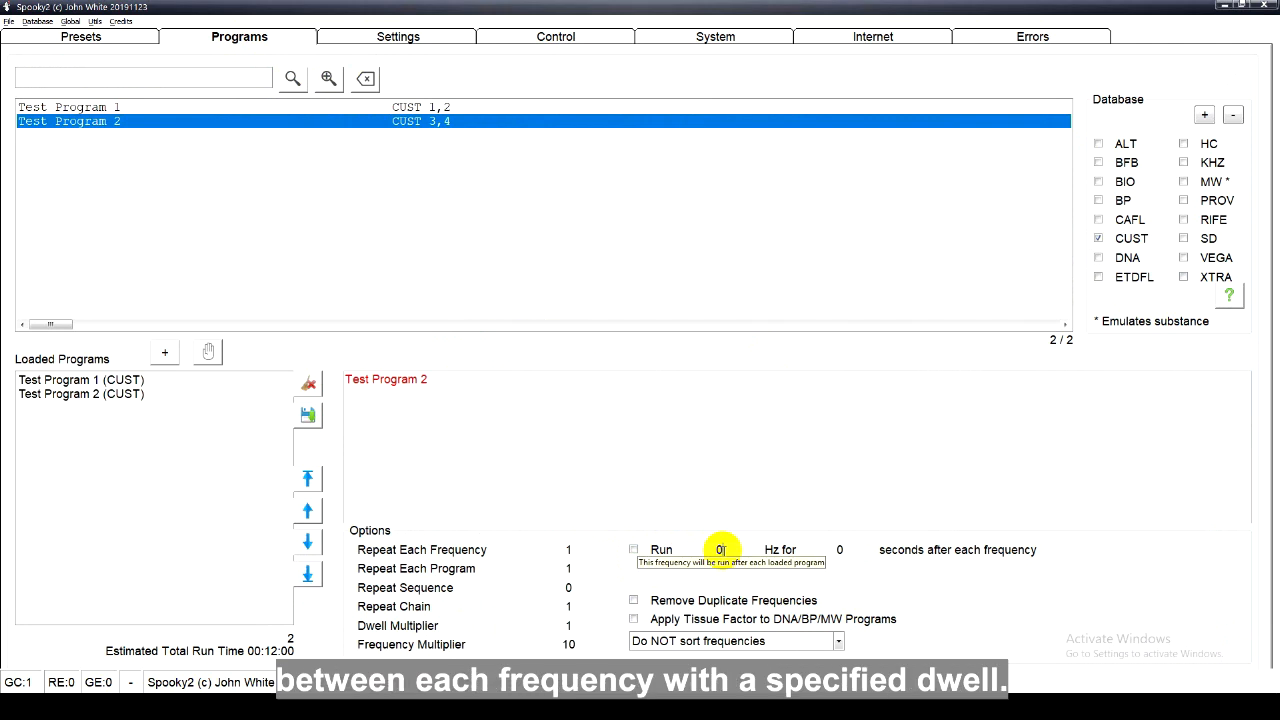
click(722, 550)
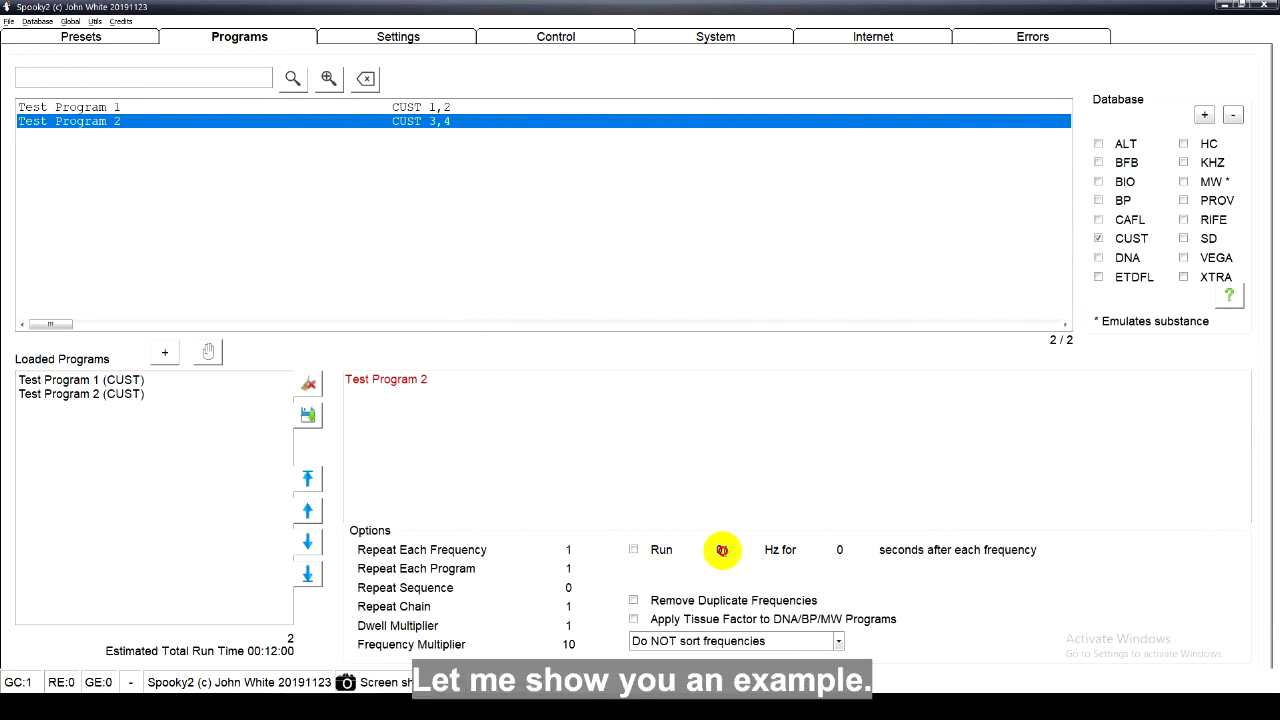
drag(722, 550, 714, 547)
text(7)
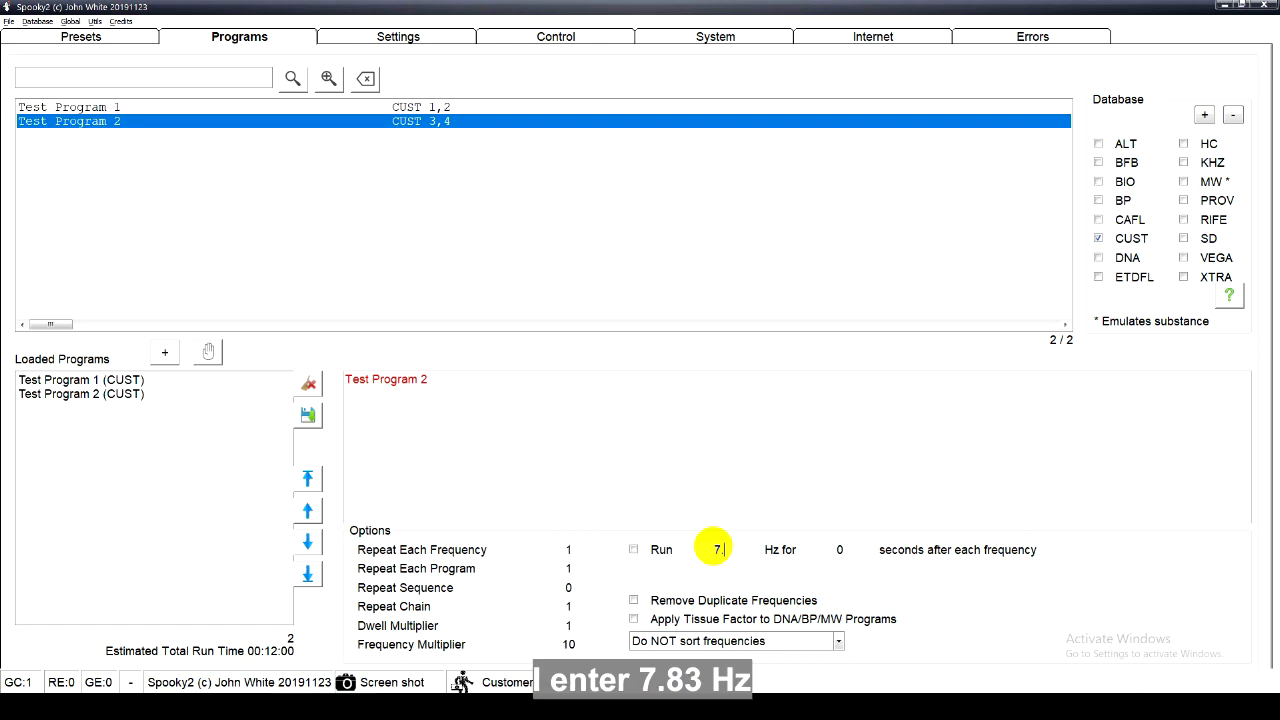
text(.83)
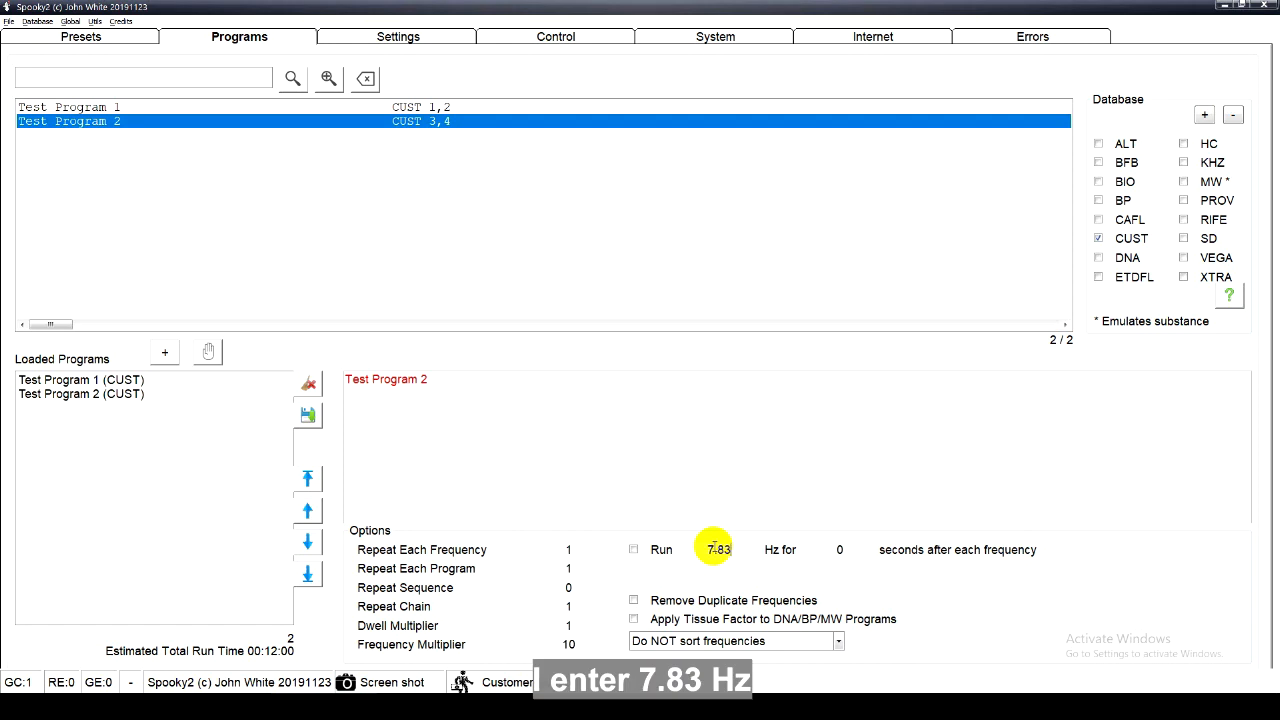
click(838, 549)
drag(838, 549, 835, 550)
text(180)
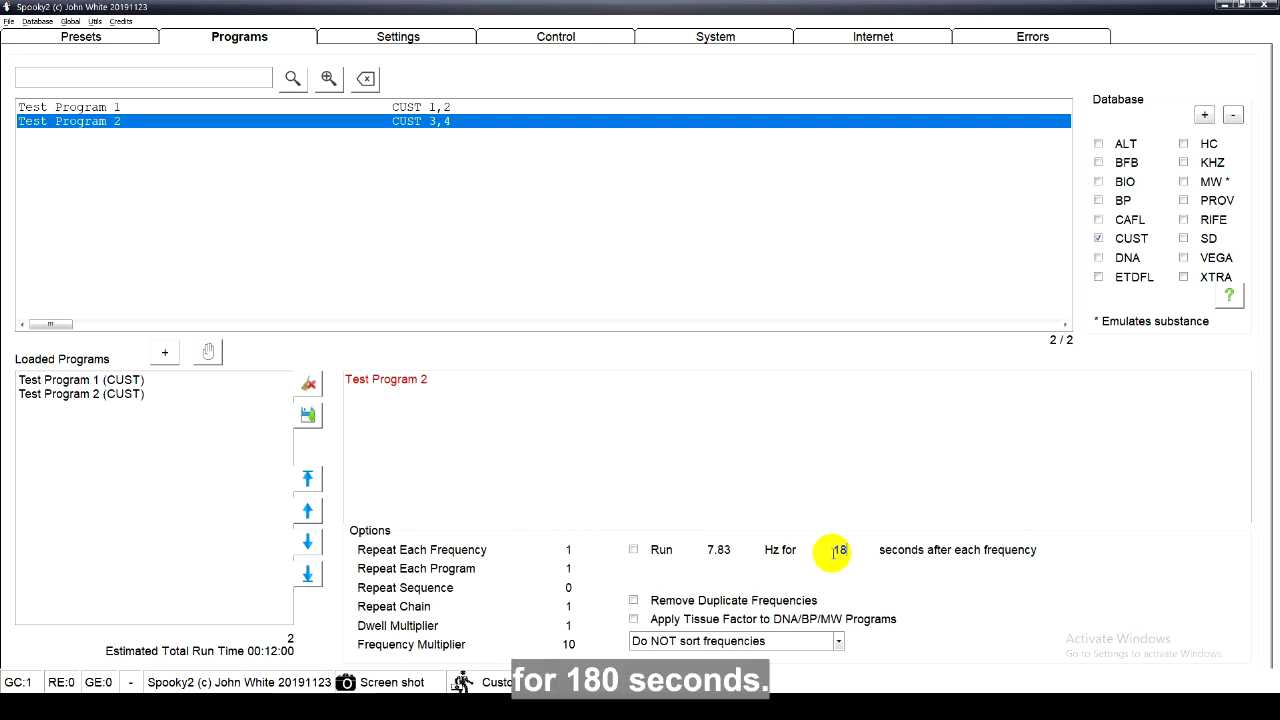
click(633, 550)
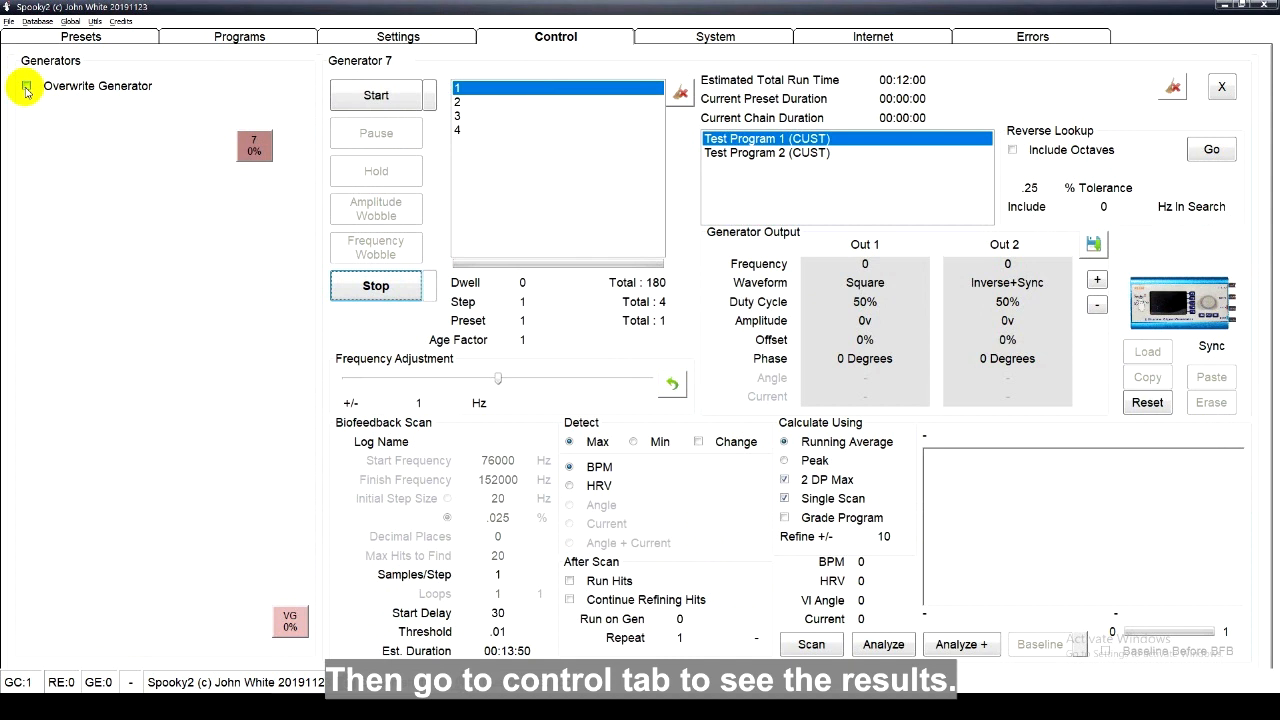
Overwrite generator 7 with the updated programs, and run it into the 7.83 Hz padding frequency before stopping it
click(26, 88)
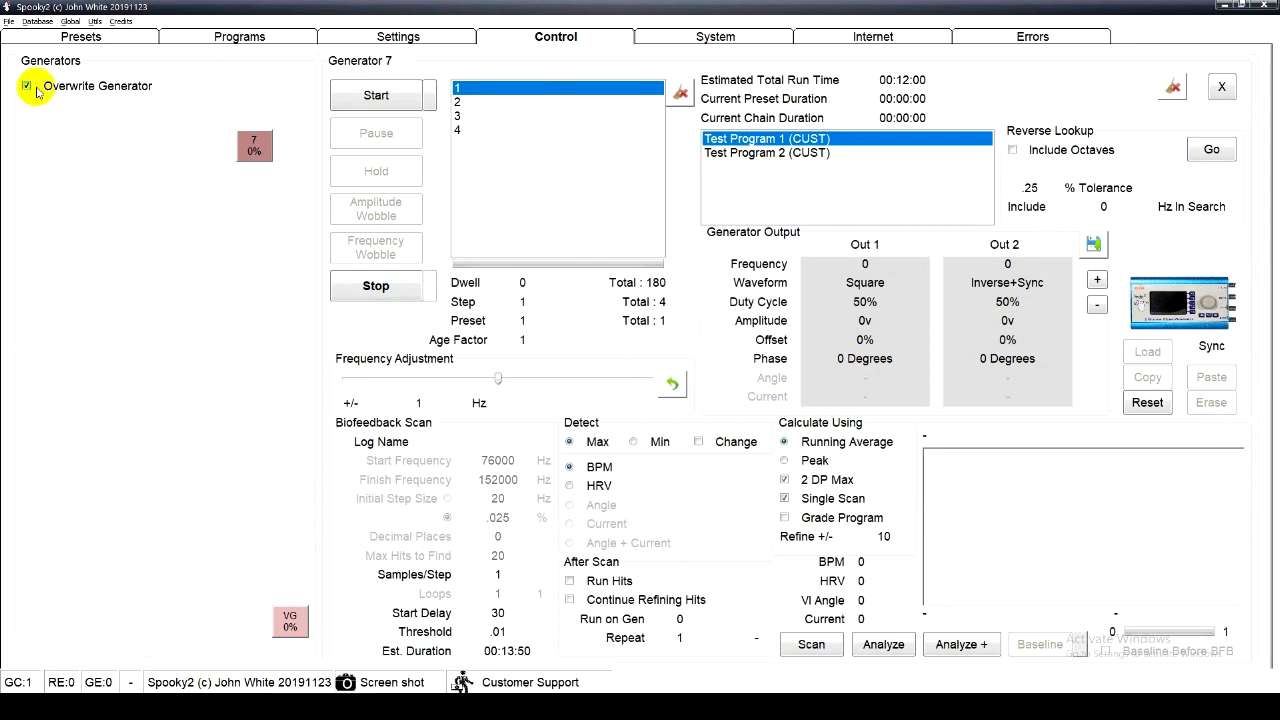
click(258, 159)
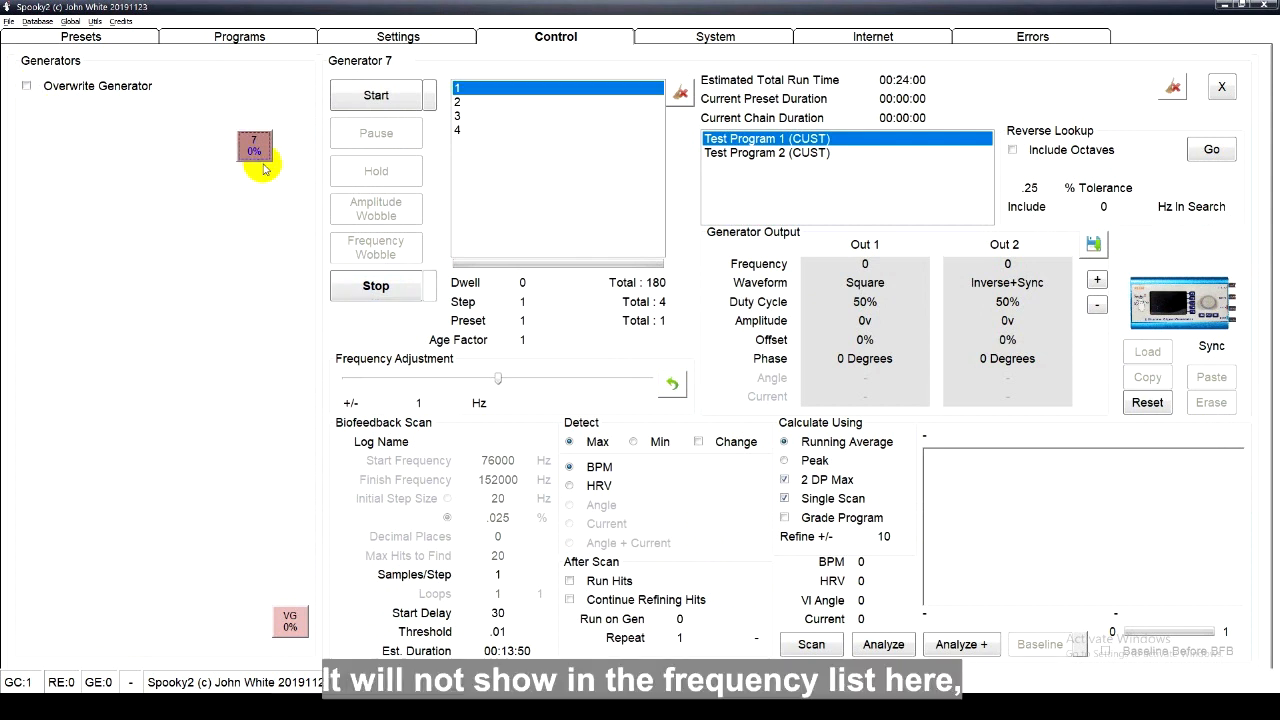
click(400, 103)
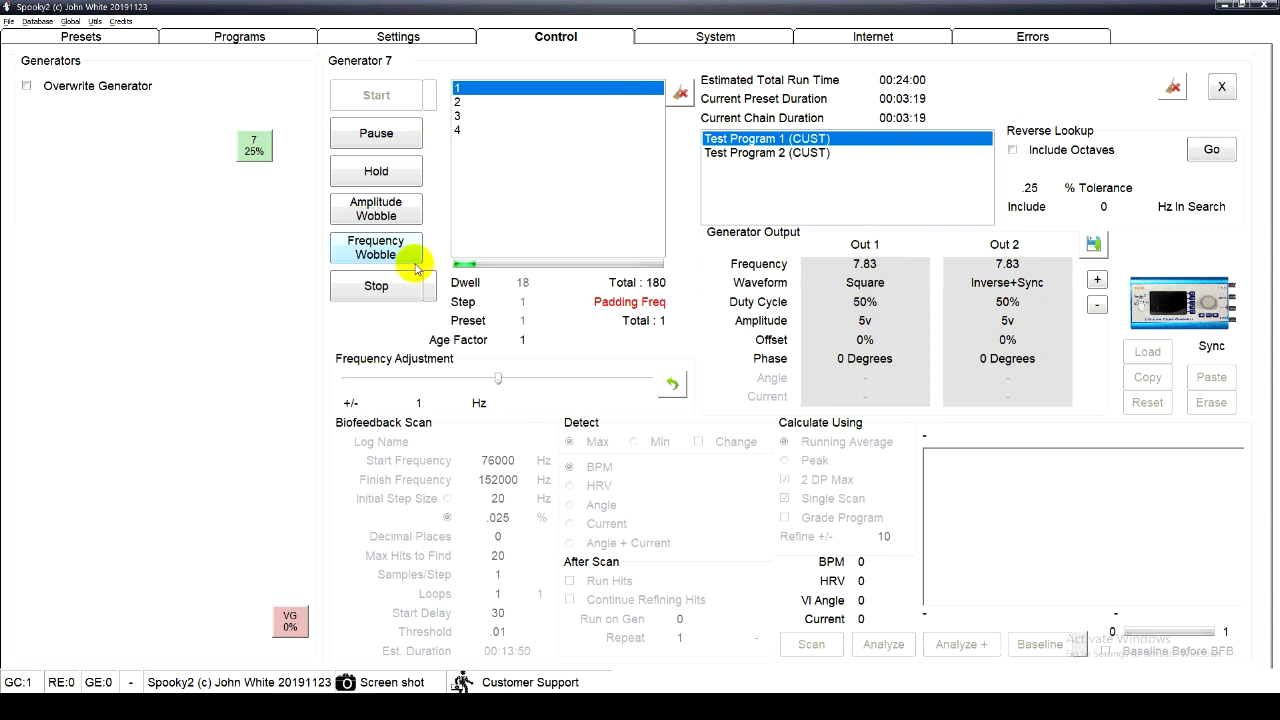
click(390, 285)
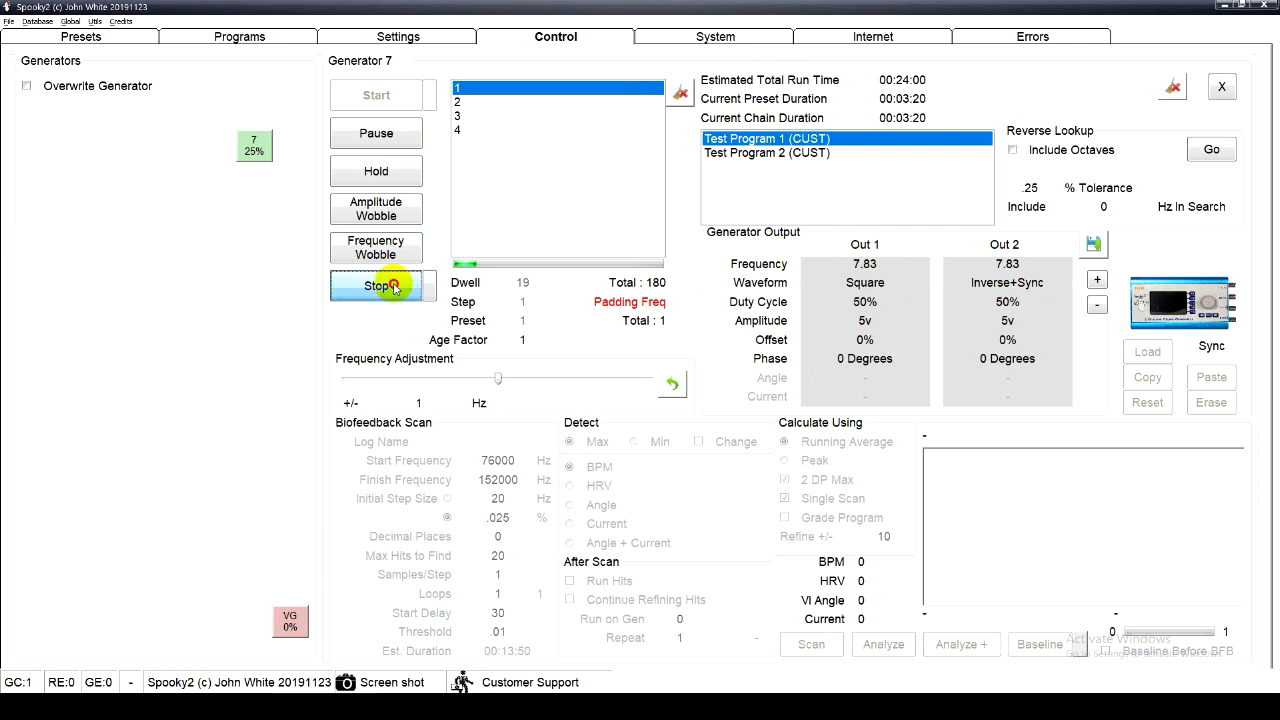
Turn off the extra frequency run after each frequency, and include all databases in the program list
click(252, 36)
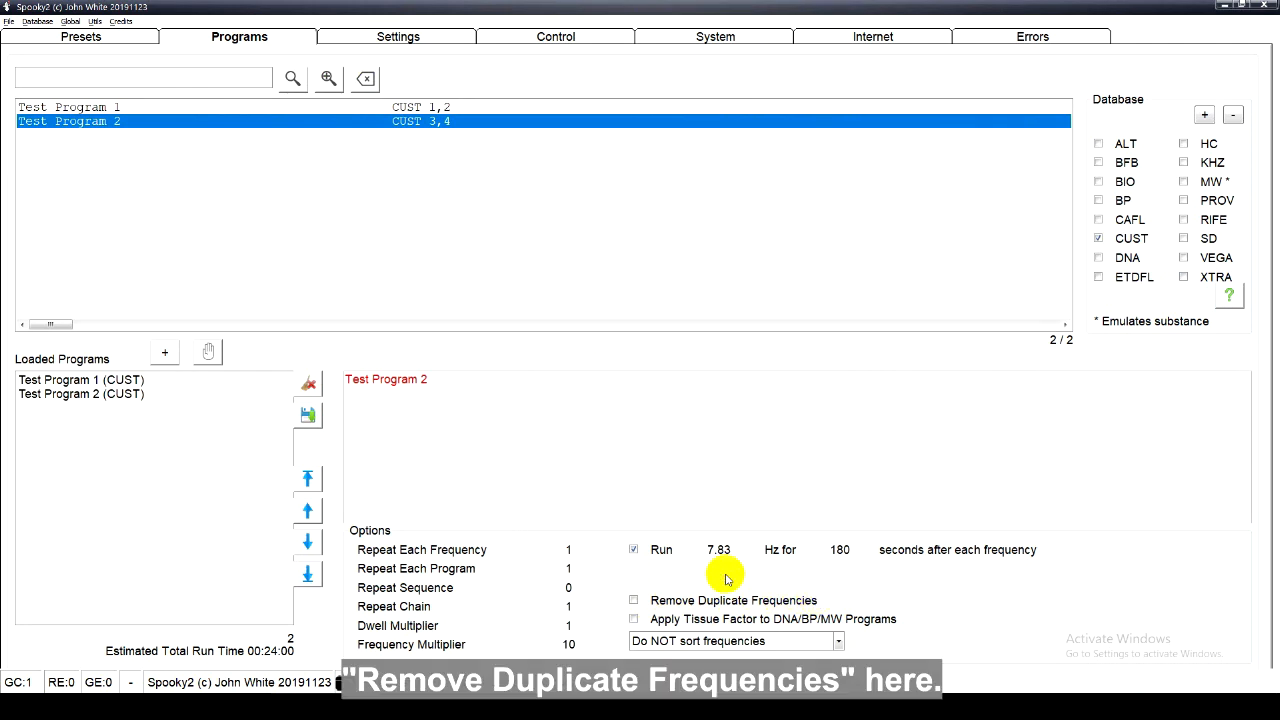
click(632, 552)
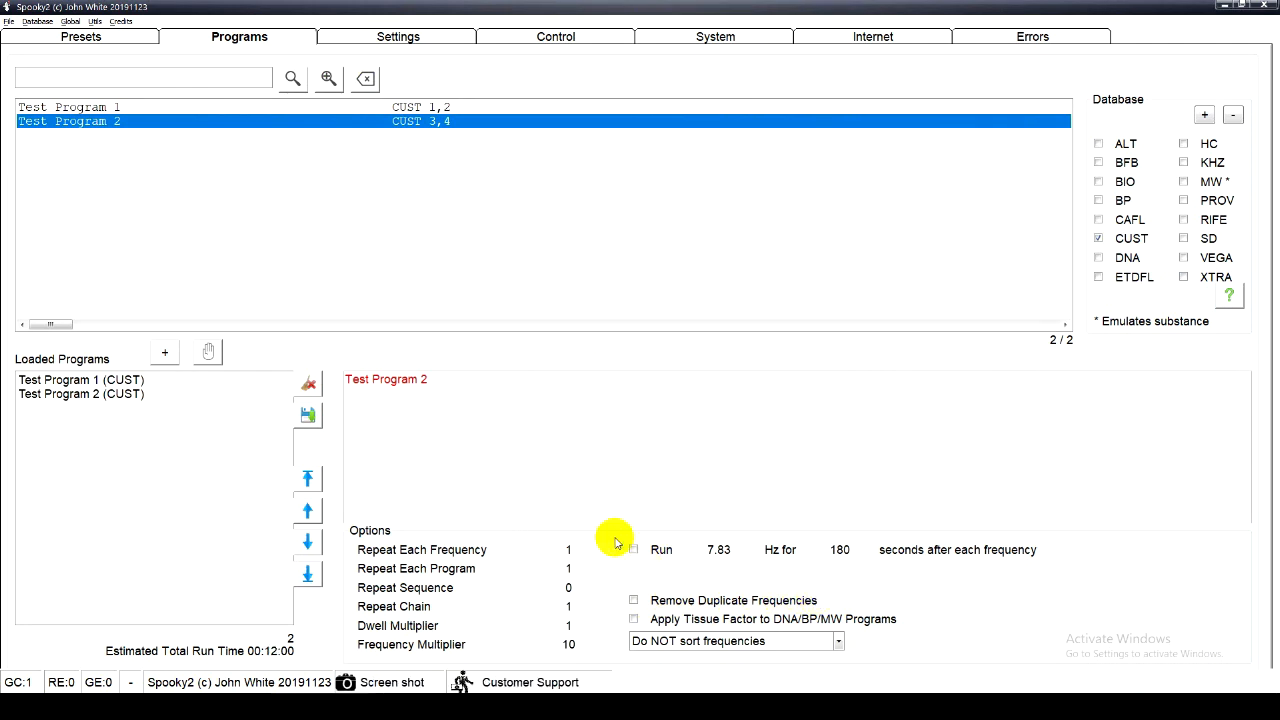
click(1208, 117)
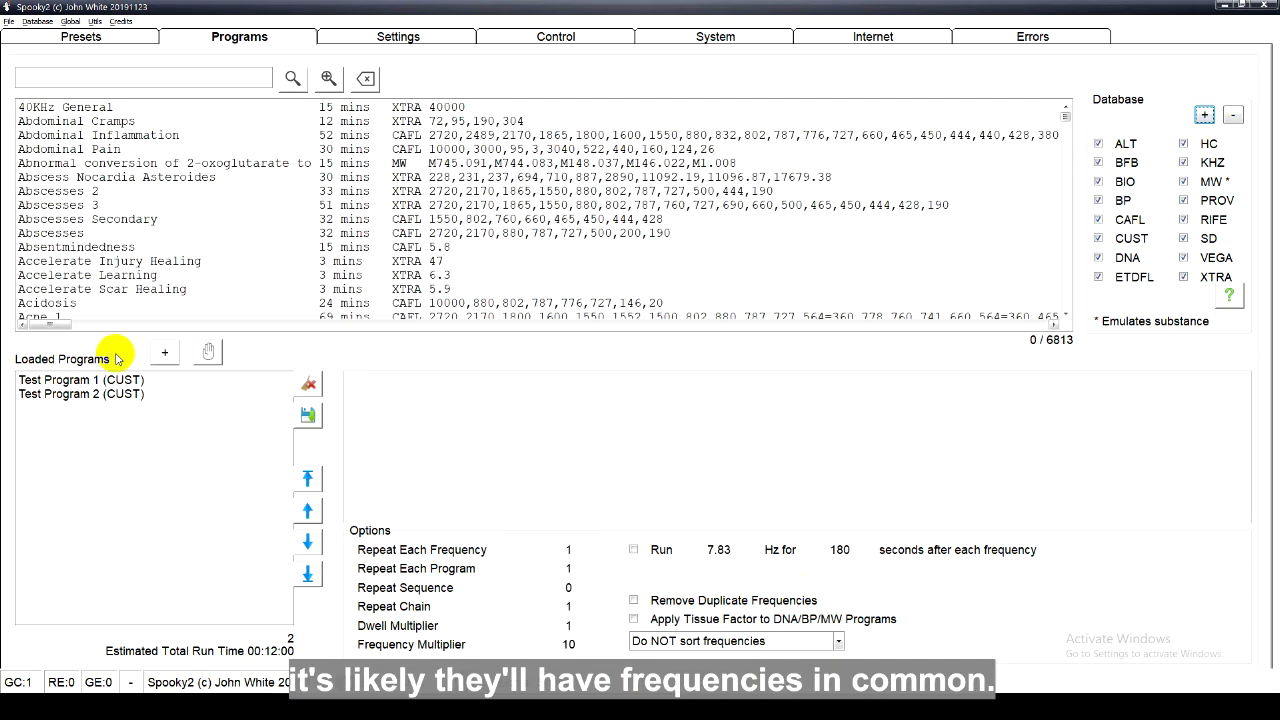
Replace the loaded programs with Acne 1, Acne 2, Acne Vulgaris Junior and Acne Vulgaris, found by searching for "Acne"
click(312, 382)
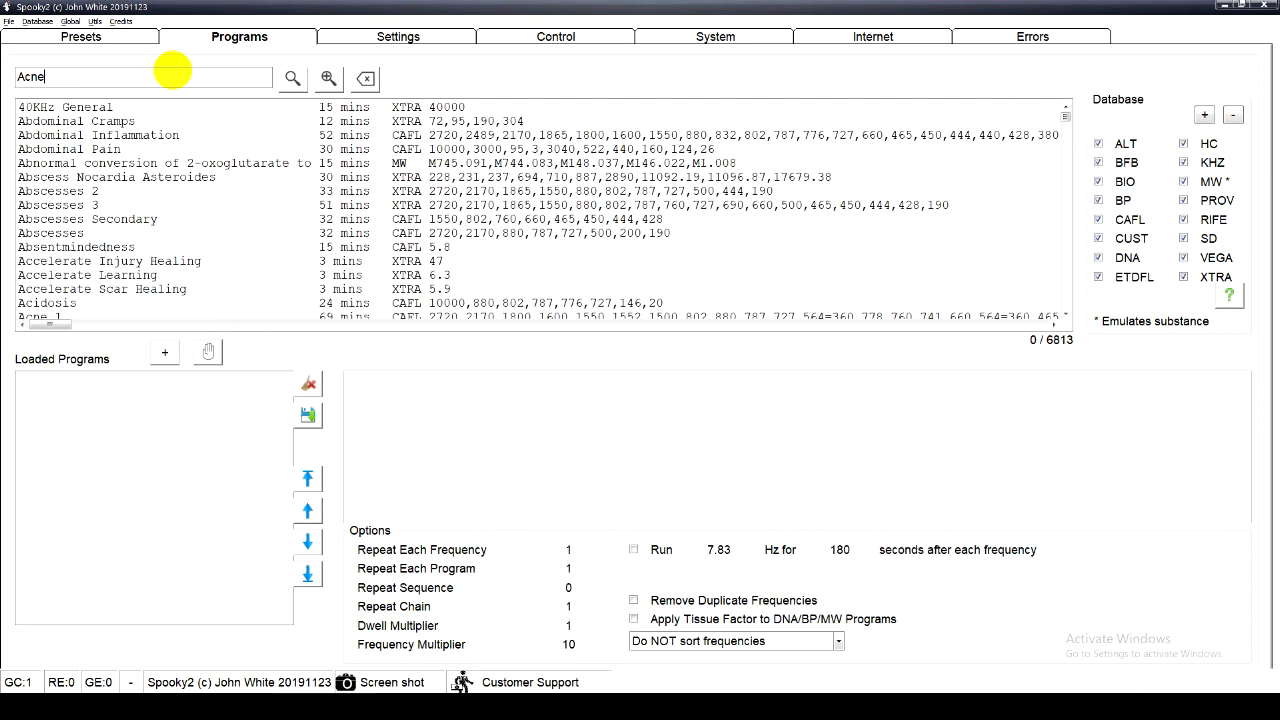
click(292, 78)
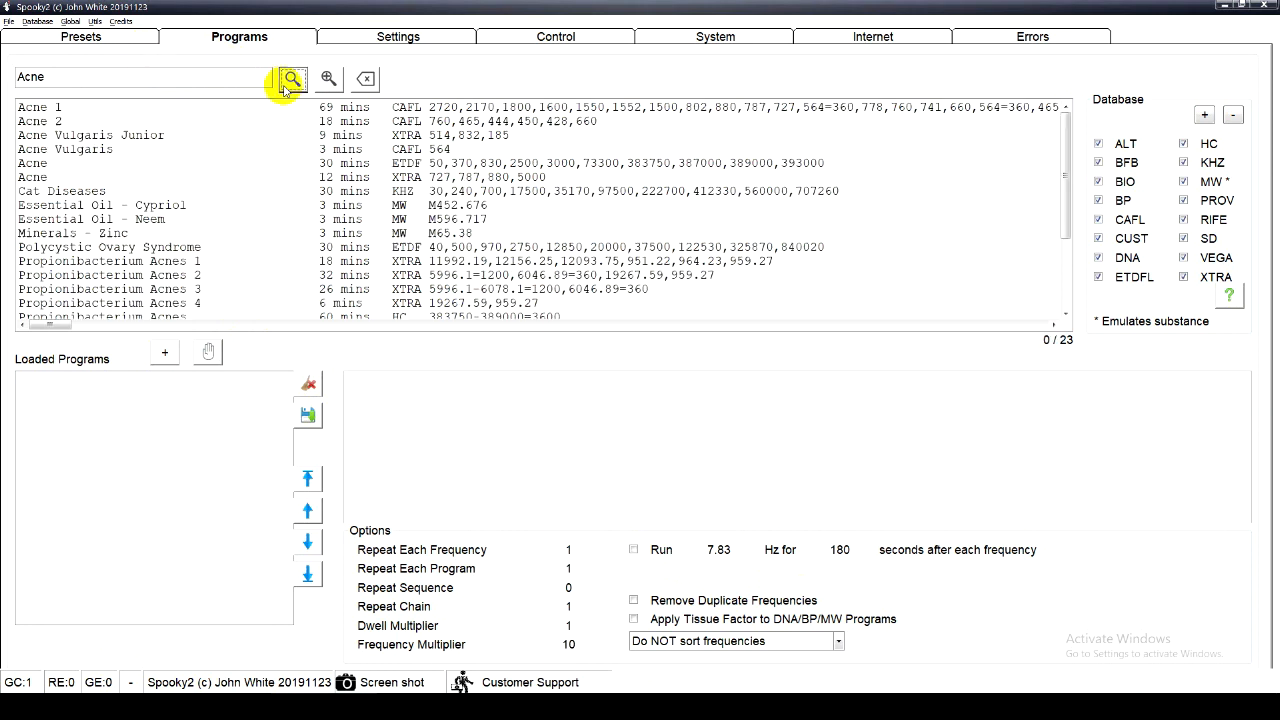
double_click(194, 108)
double_click(194, 121)
double_click(186, 135)
double_click(178, 149)
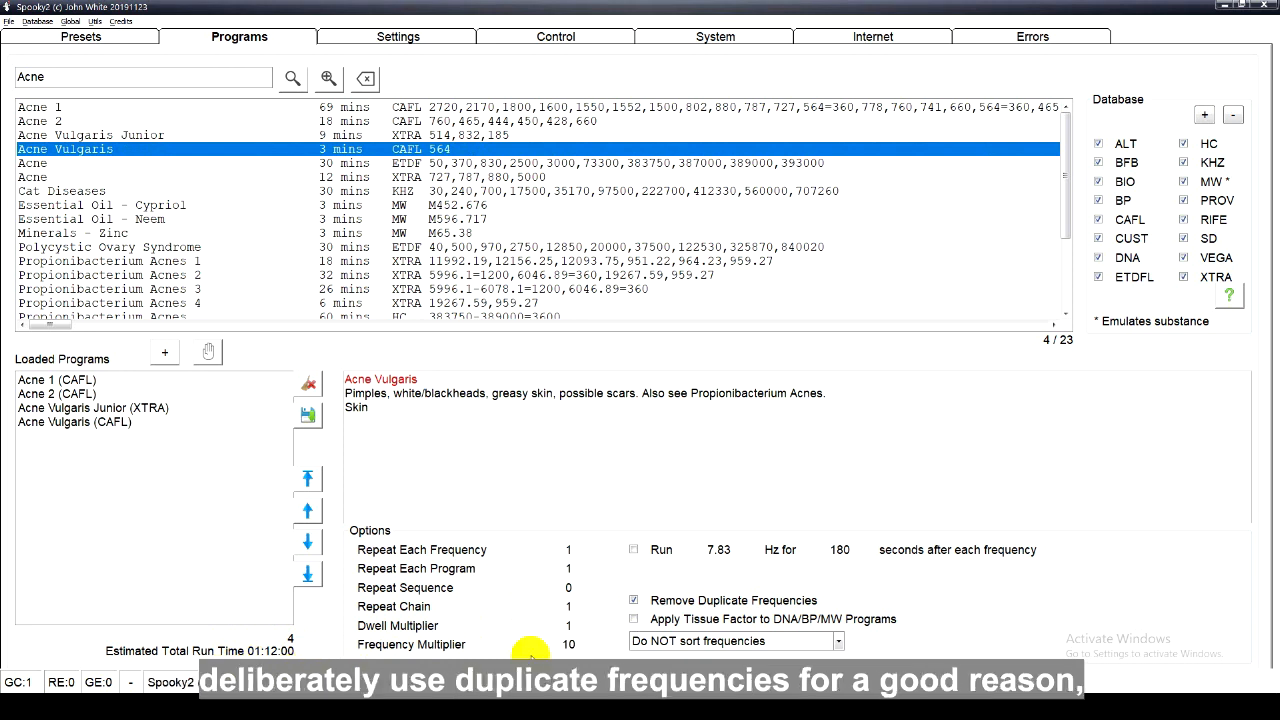
Turn off Remove Duplicate Frequencies and open the choices for sorting frequencies within each program
click(633, 601)
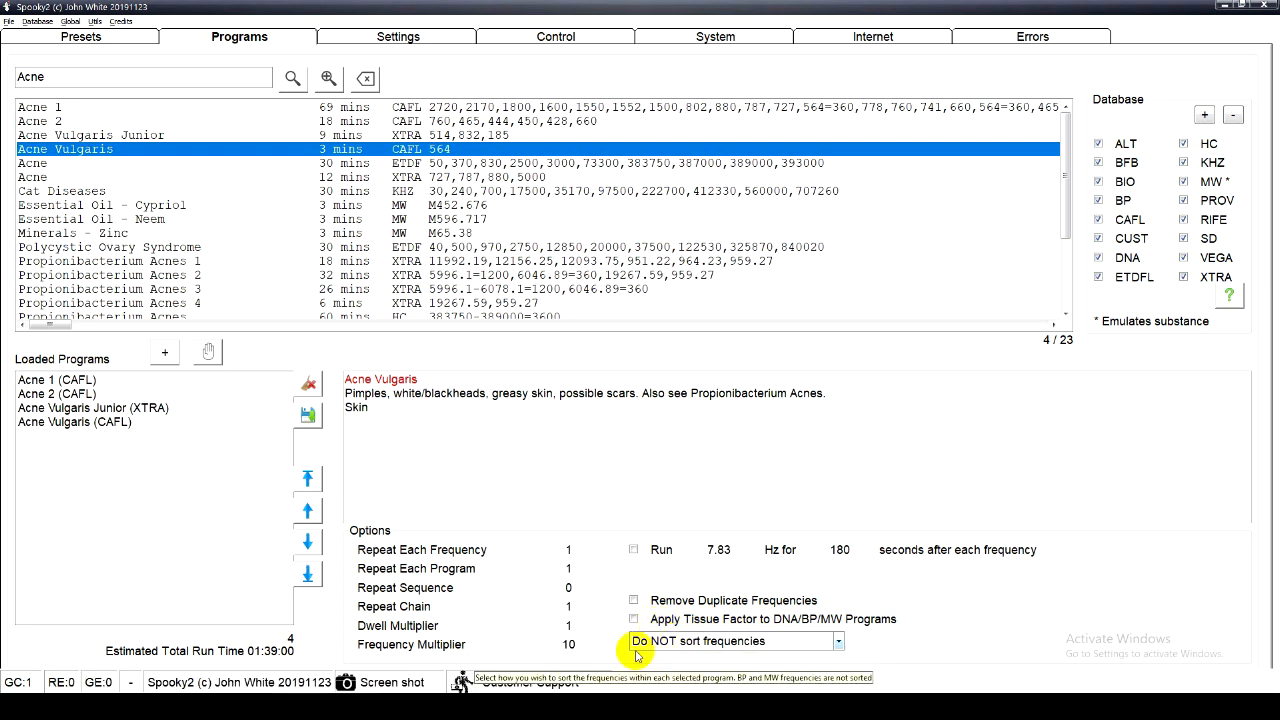
click(838, 643)
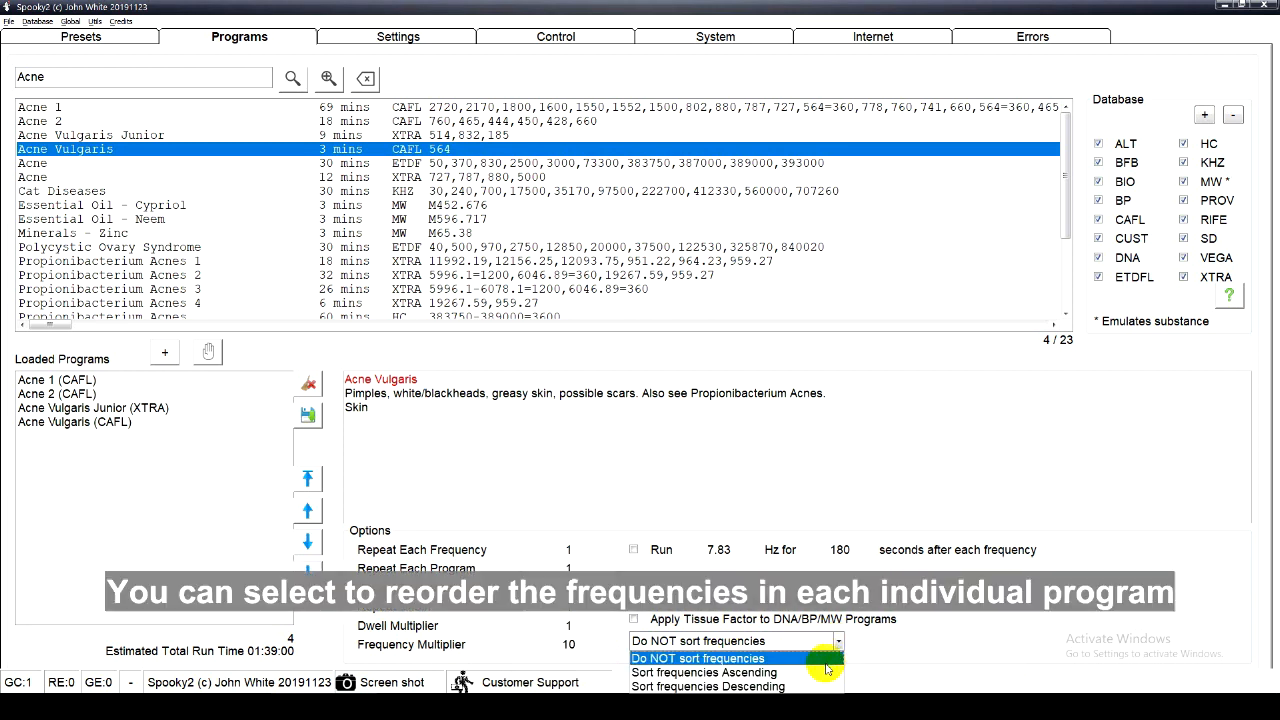